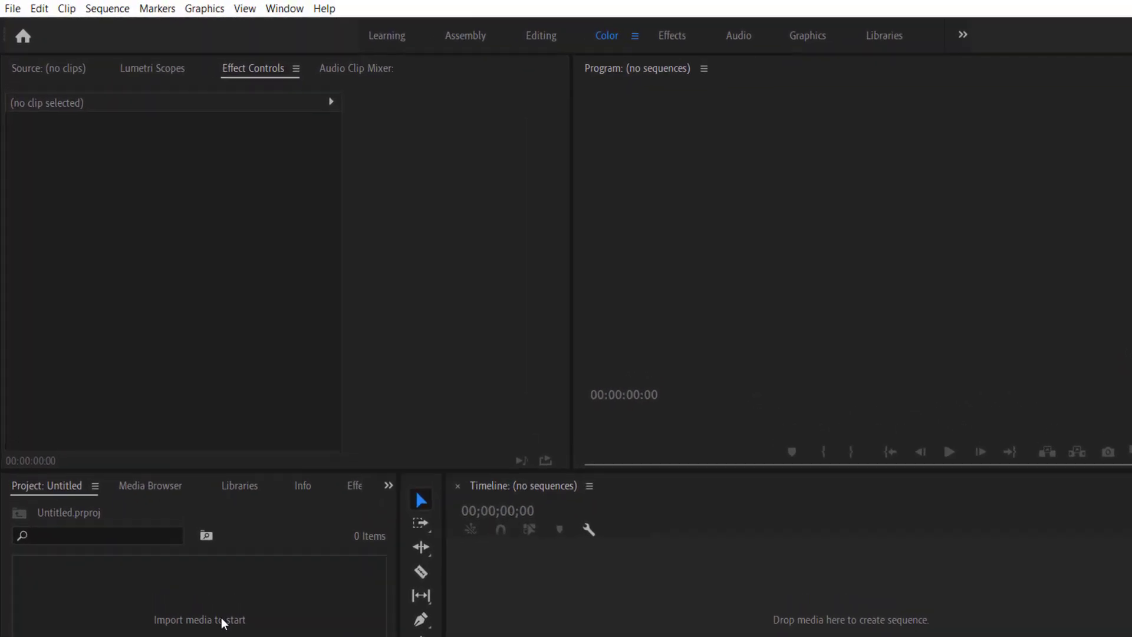
# Create a new legacy title and type TEXT on its canvas.
pyautogui.click(14, 10)
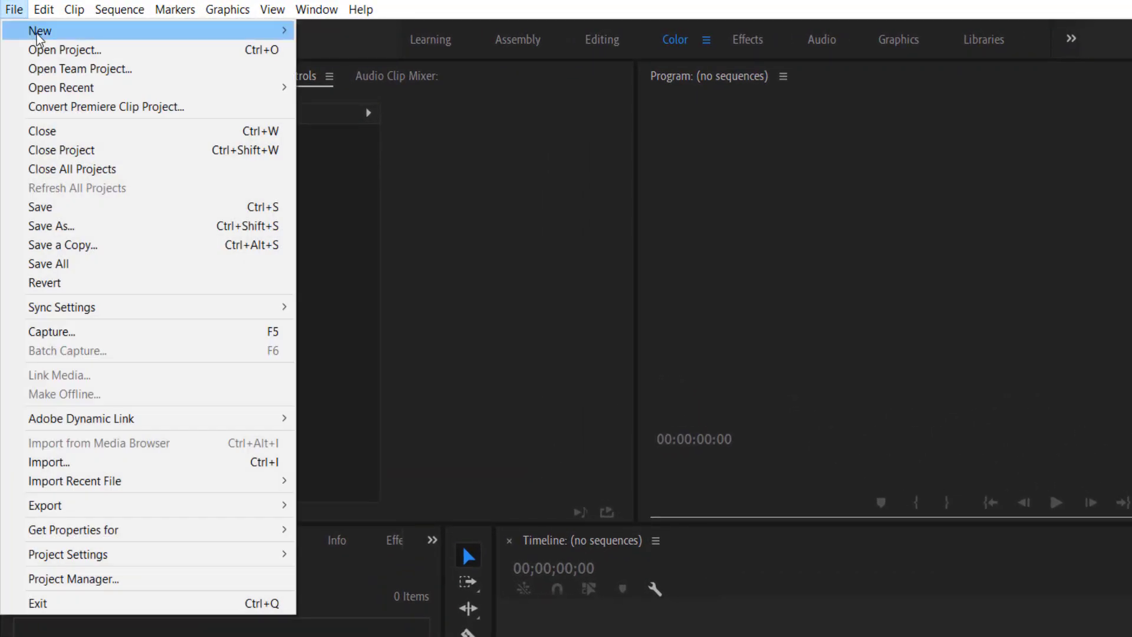
pyautogui.moveTo(41, 30)
pyautogui.click(422, 222)
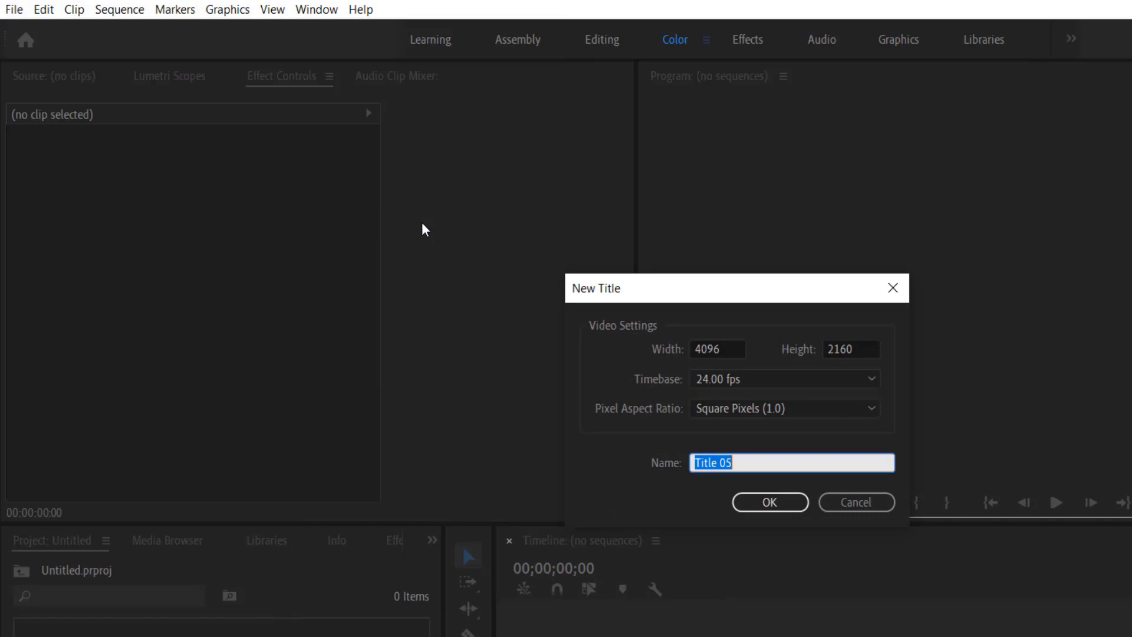
pyautogui.click(764, 505)
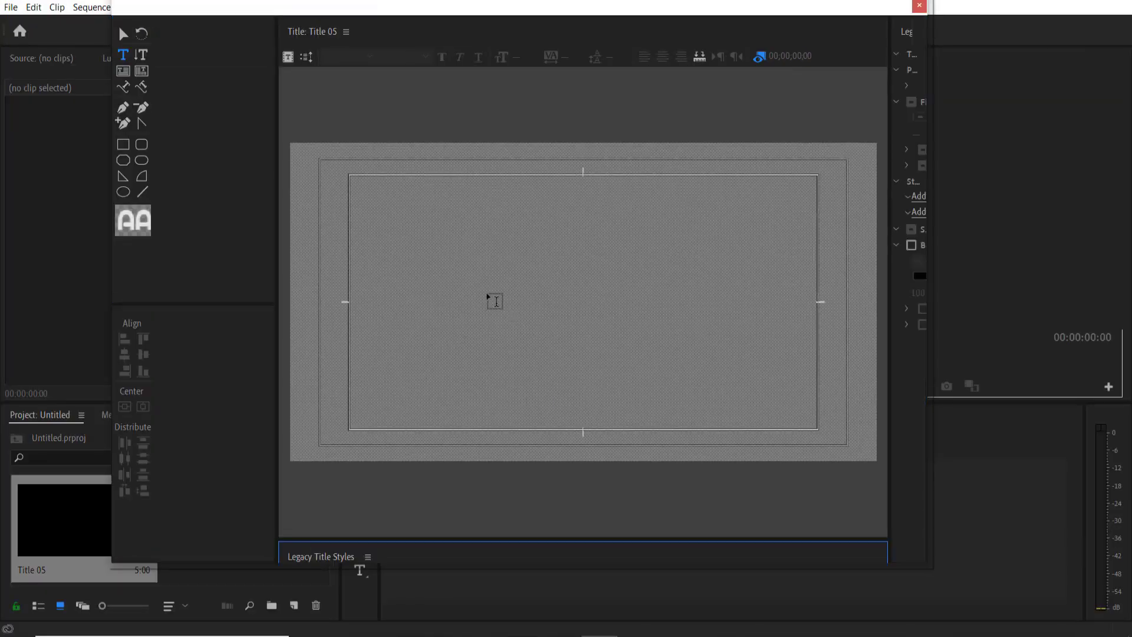
pyautogui.click(488, 297)
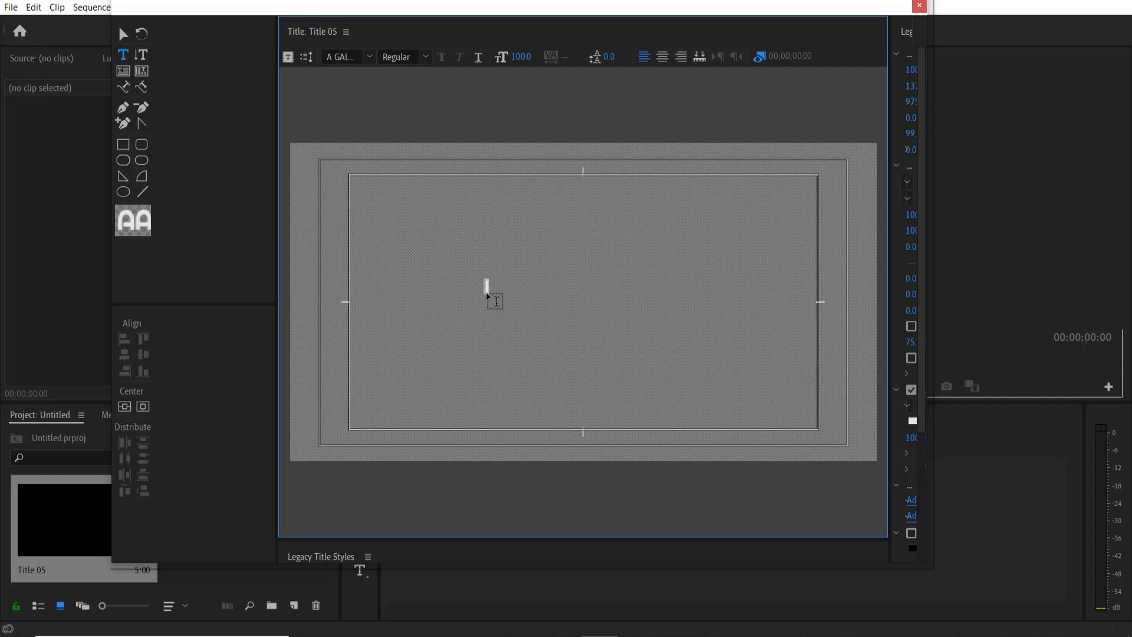
pyautogui.write('TEXT')
# Format TEXT as Arial Bold at font size 200.
pyautogui.hotkey('ctrl', 'a')
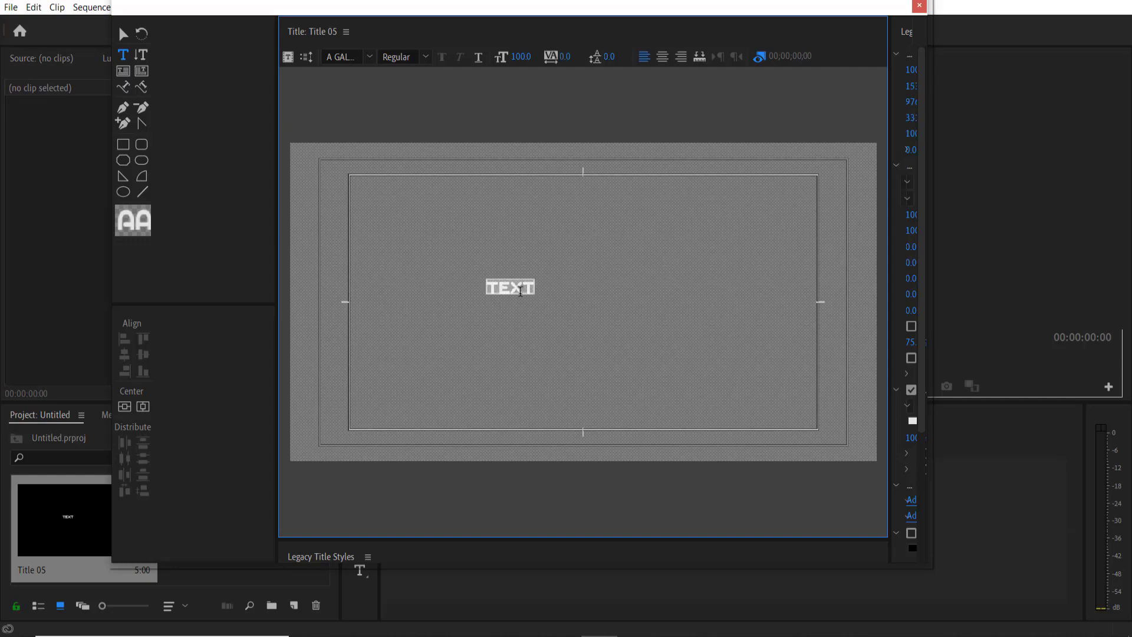
pyautogui.click(368, 59)
pyautogui.click(389, 165)
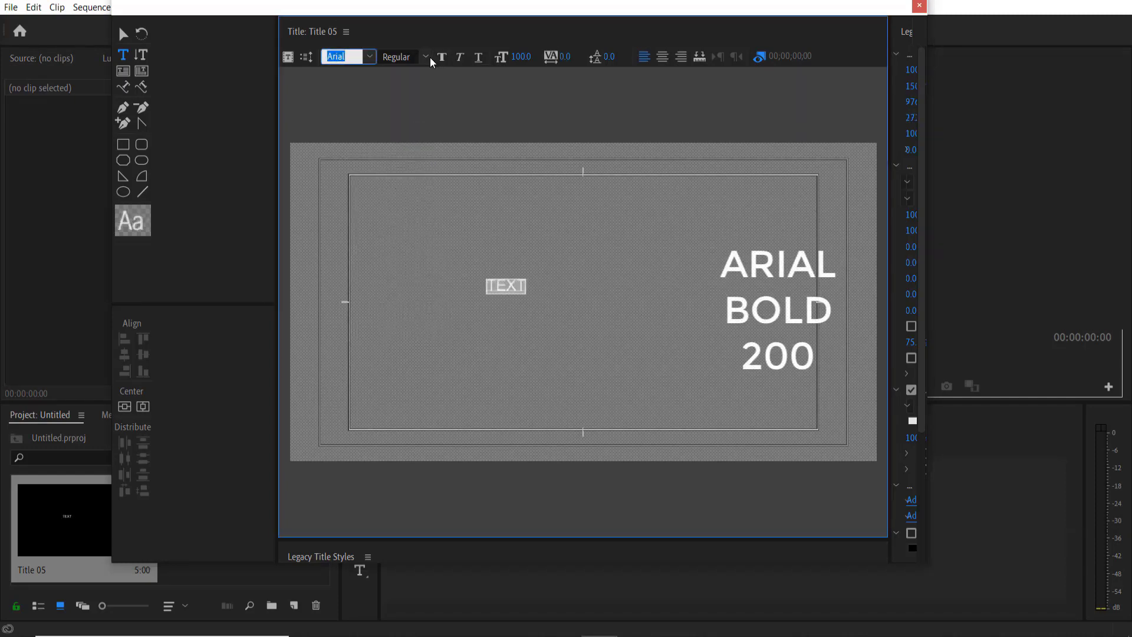
pyautogui.click(427, 58)
pyautogui.click(409, 95)
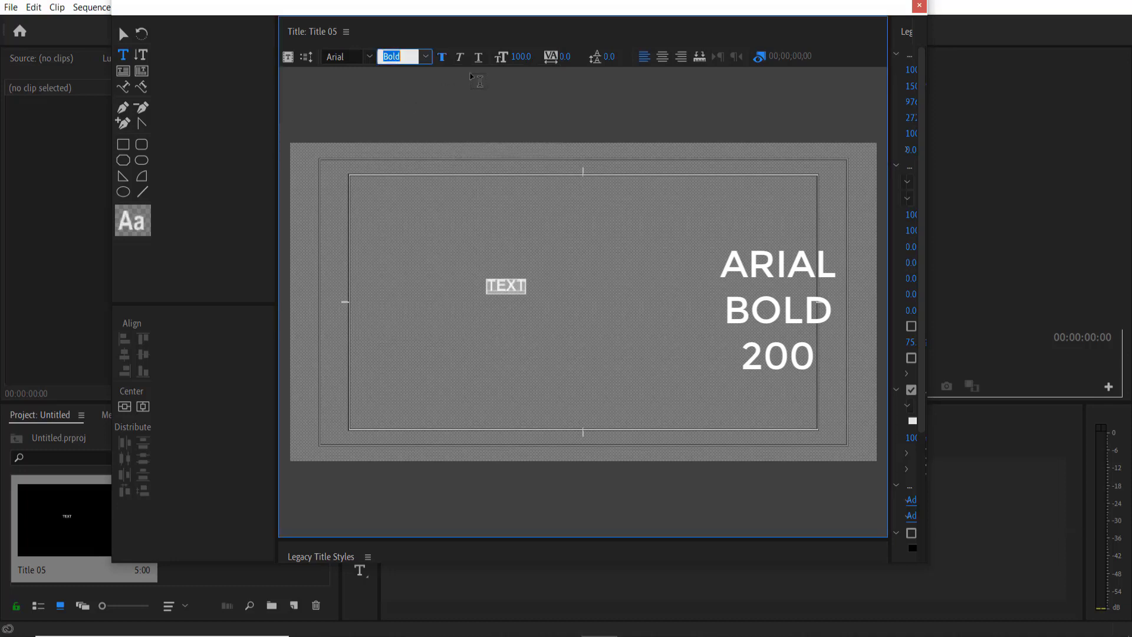
pyautogui.click(527, 56)
pyautogui.write('200')
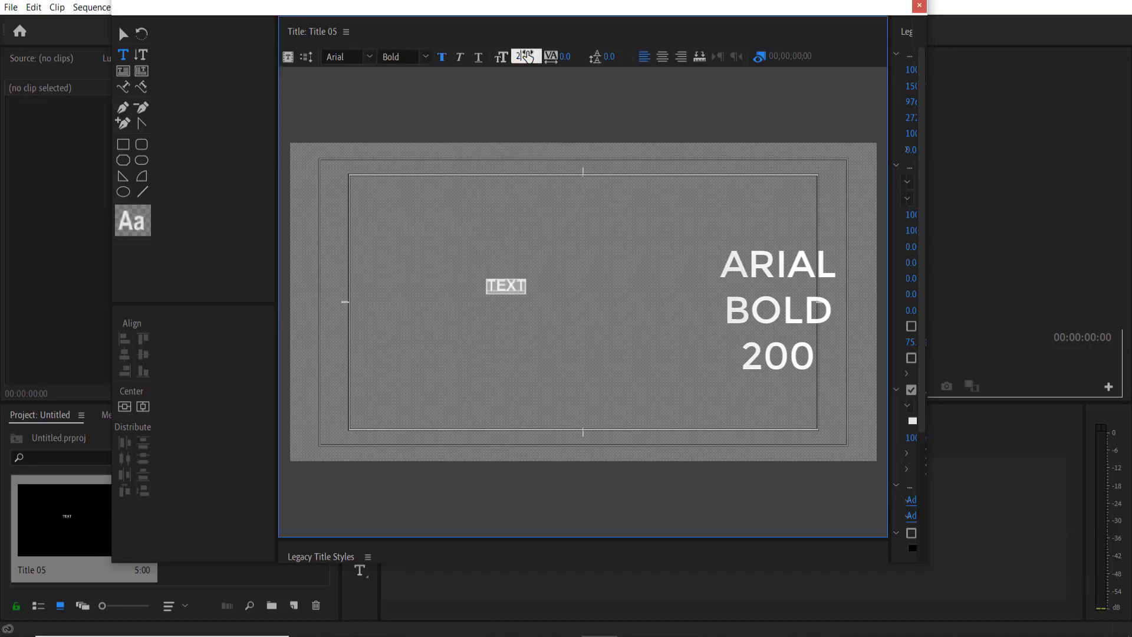
pyautogui.click(183, 391)
# Centre TEXT vertically and horizontally, close the title editor and select Title 05.
pyautogui.click(124, 406)
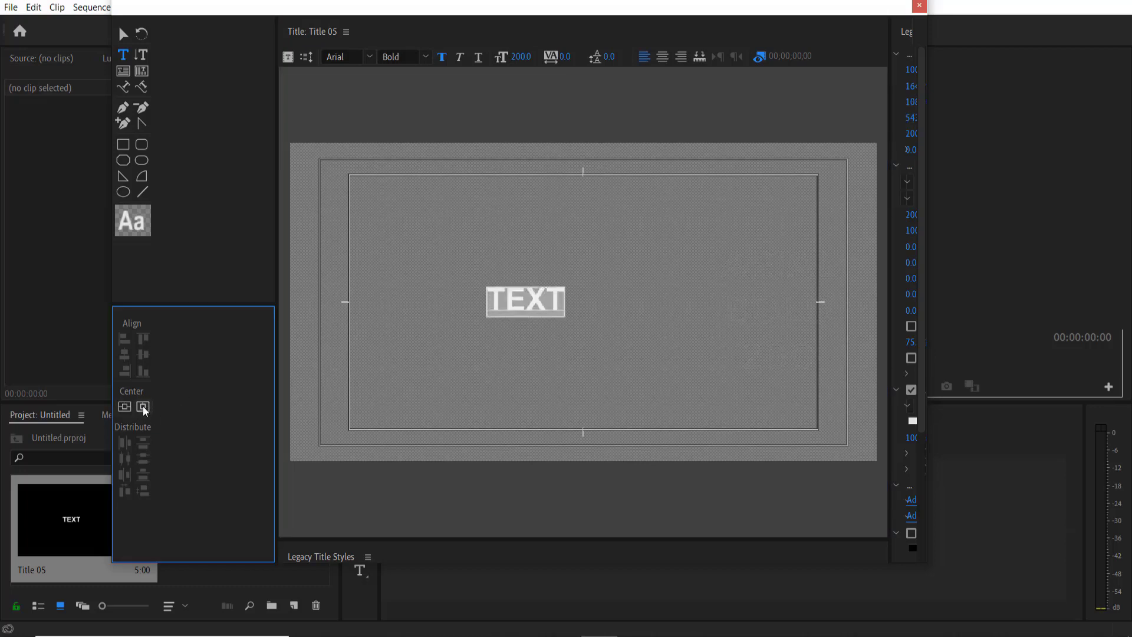
pyautogui.click(143, 406)
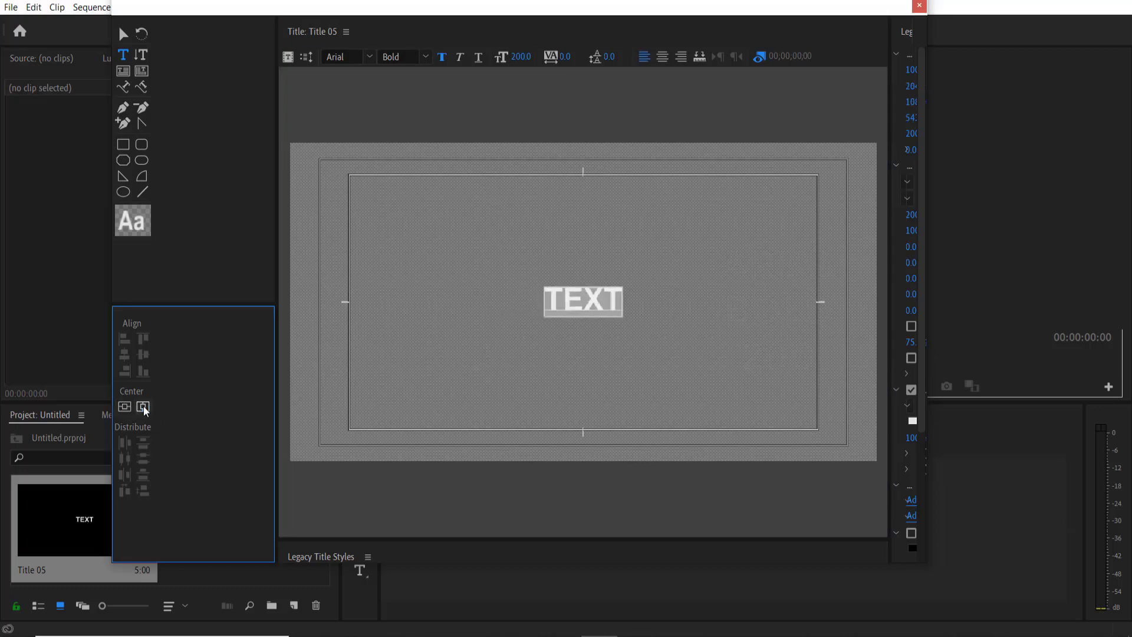
pyautogui.click(919, 6)
pyautogui.click(112, 516)
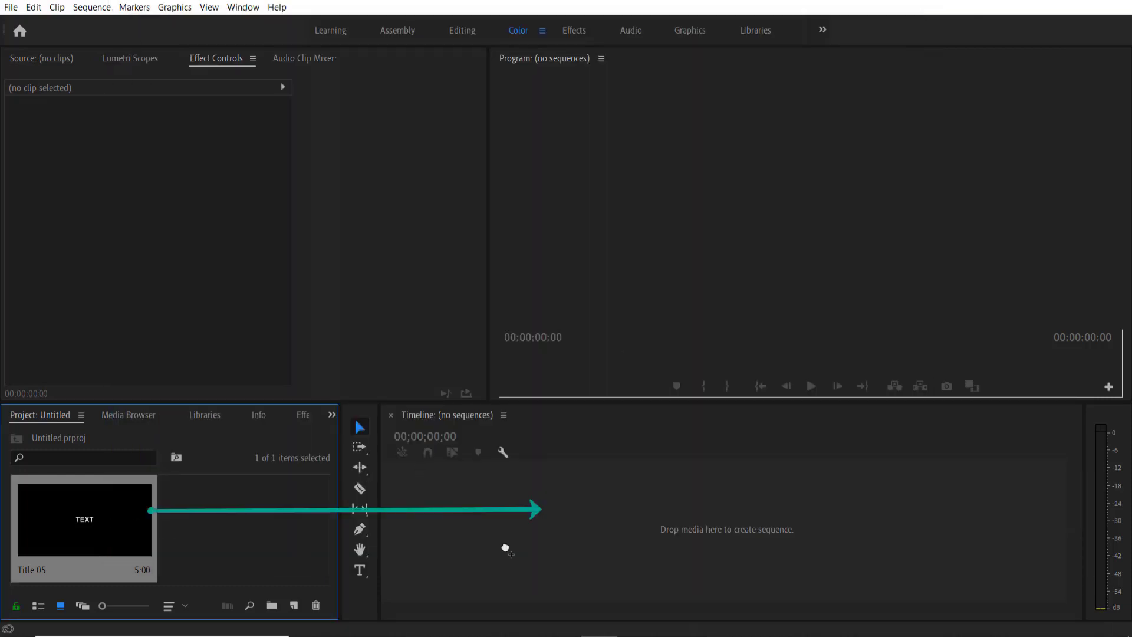
# Make a Title 05 sequence and razor the clip at 00:00:01:00, removing the tail.
pyautogui.moveTo(506, 548); pyautogui.dragTo(518, 552)
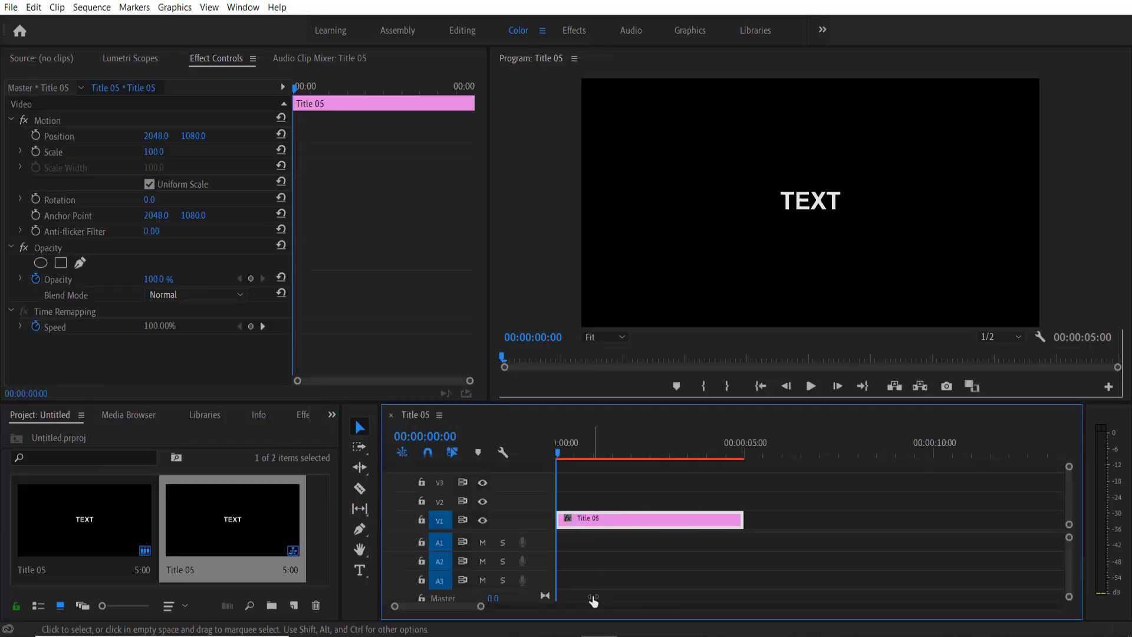
pyautogui.click(596, 454)
pyautogui.moveTo(594, 454); pyautogui.dragTo(593, 454)
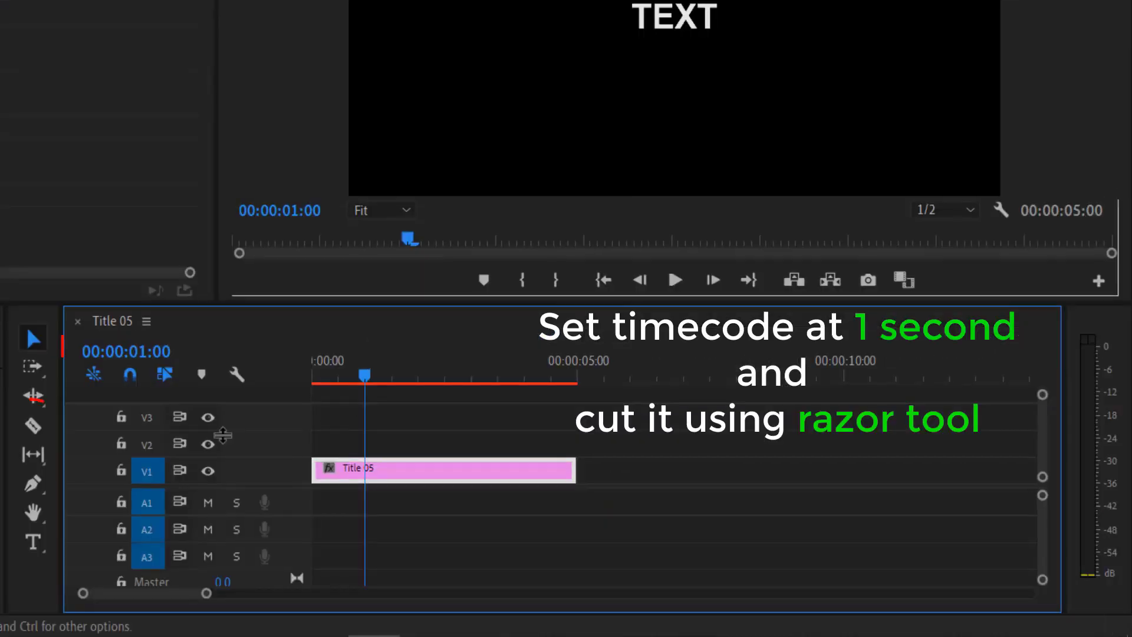
pyautogui.click(33, 425)
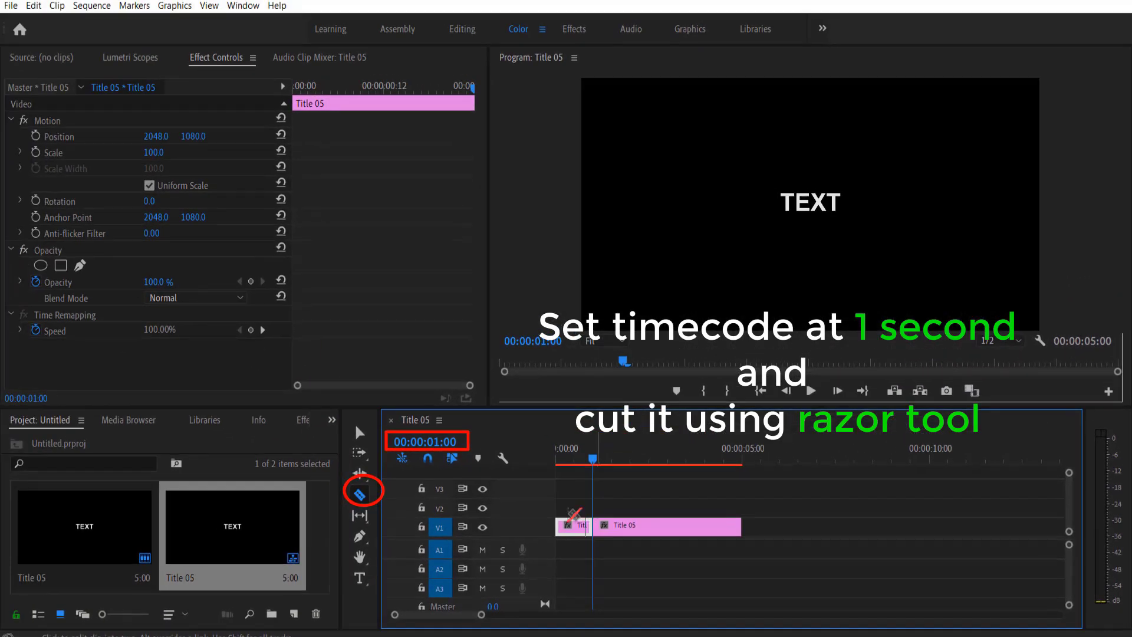
pyautogui.click(366, 470)
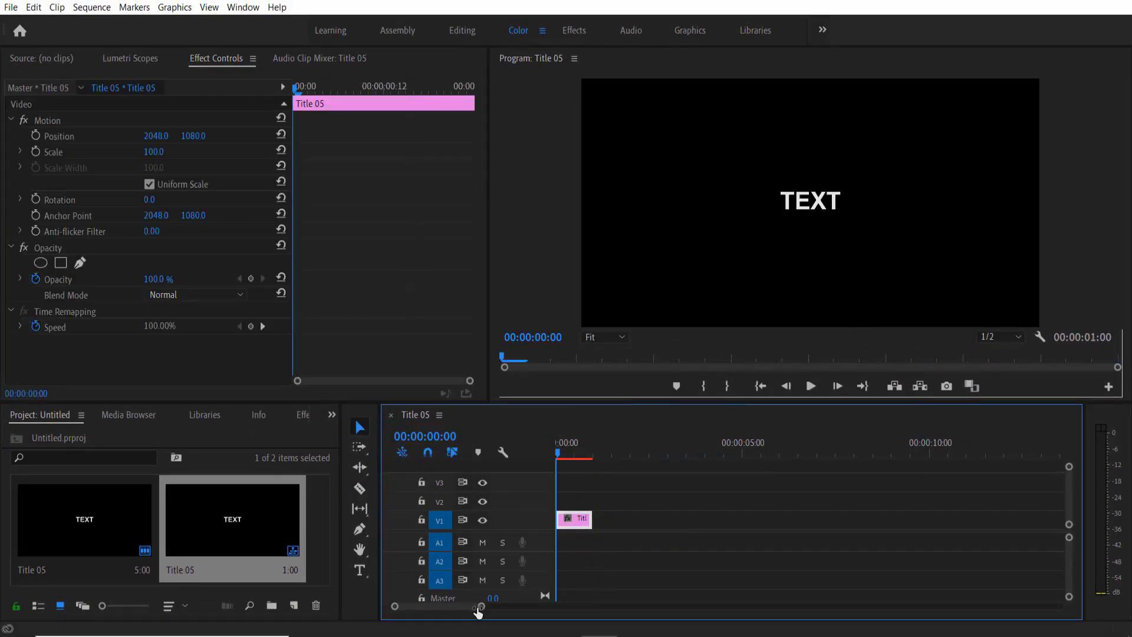
pyautogui.moveTo(480, 606); pyautogui.dragTo(430, 606)
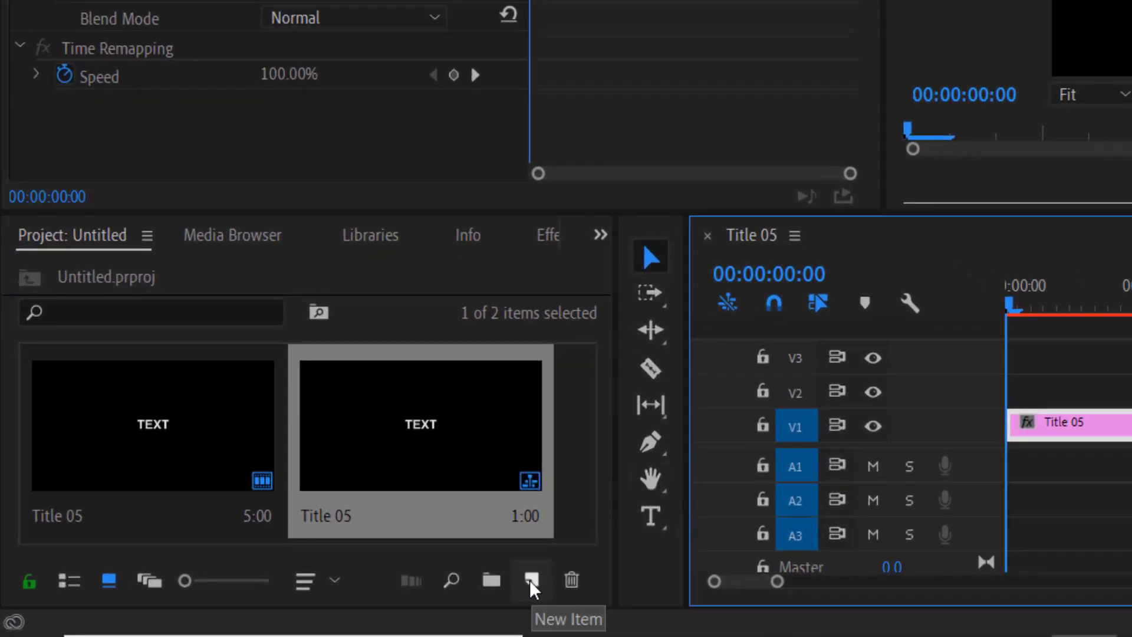
# Create a new adjustment layer and place it on V2 above the title clip.
pyautogui.click(530, 579)
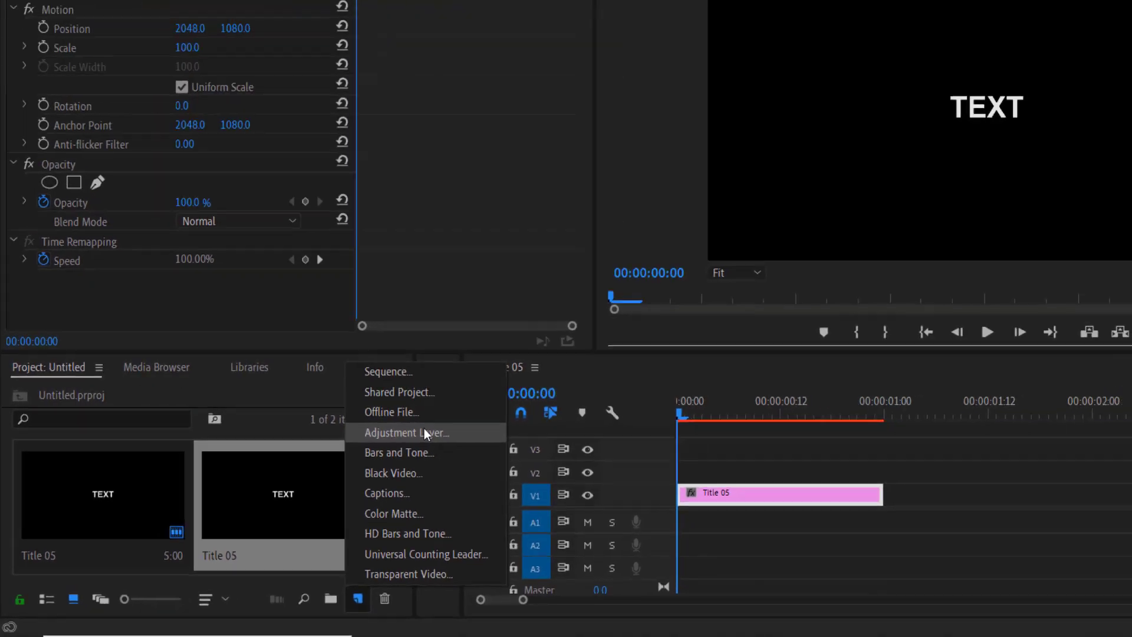
pyautogui.click(619, 333)
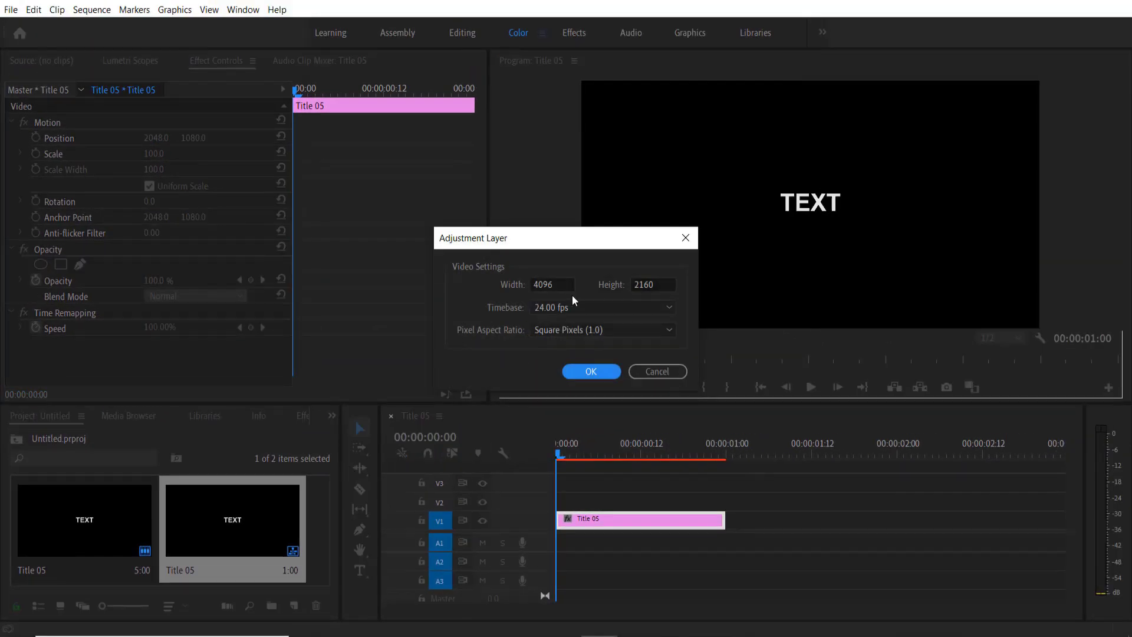
pyautogui.click(591, 371)
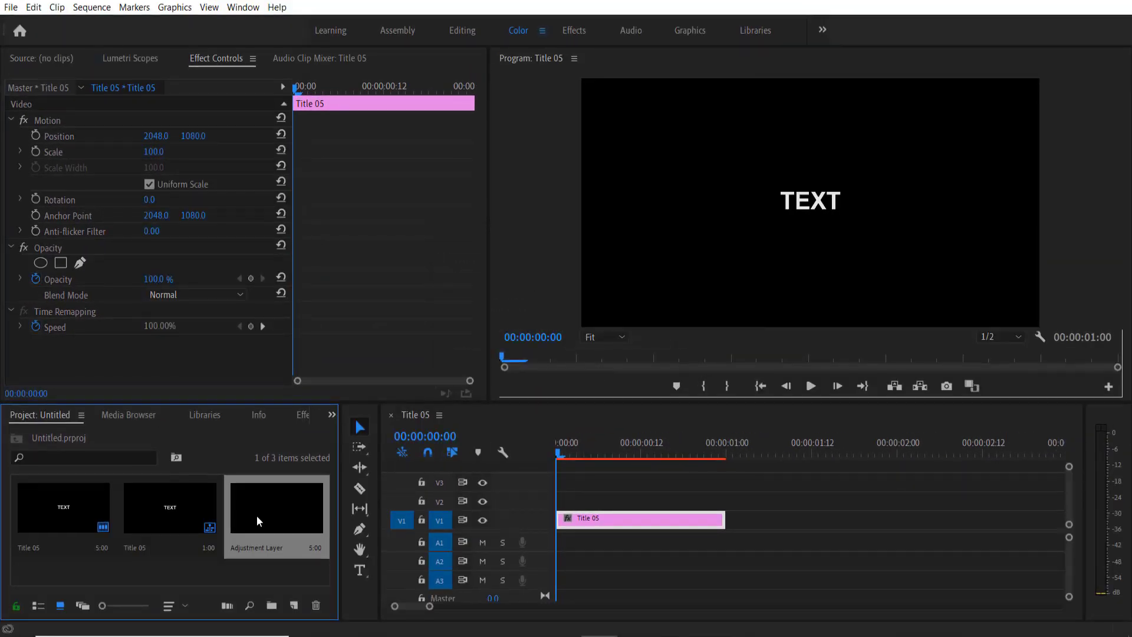
pyautogui.moveTo(257, 521); pyautogui.dragTo(555, 506)
# Cut the adjustment layer at 1 second and delete the piece after the cut.
pyautogui.press('Down')
pyautogui.click(360, 489)
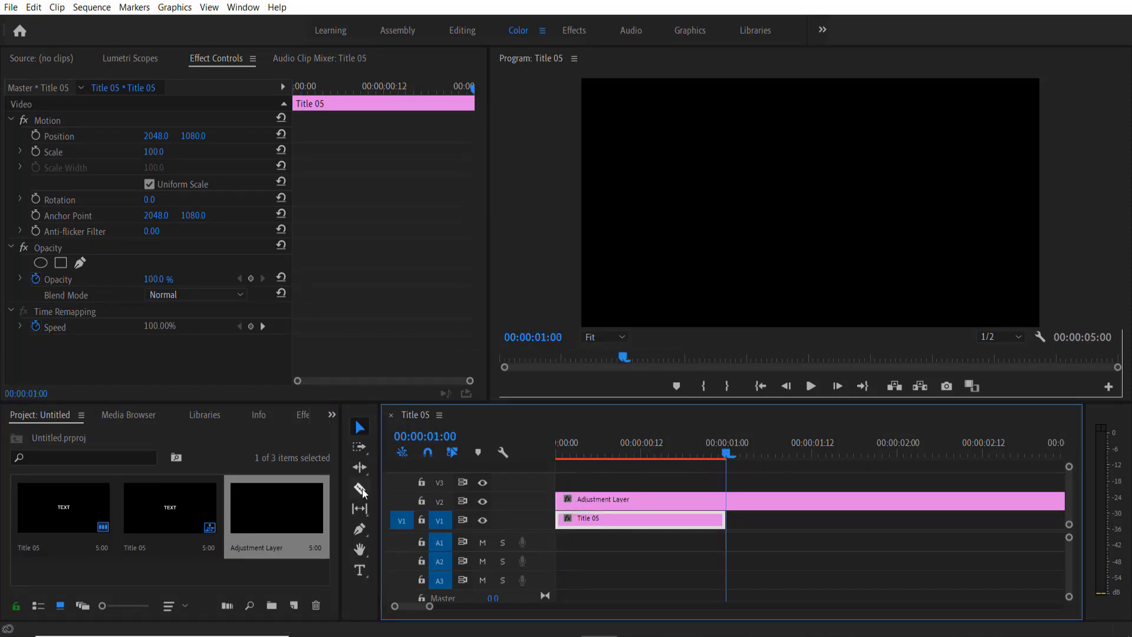
pyautogui.click(729, 501)
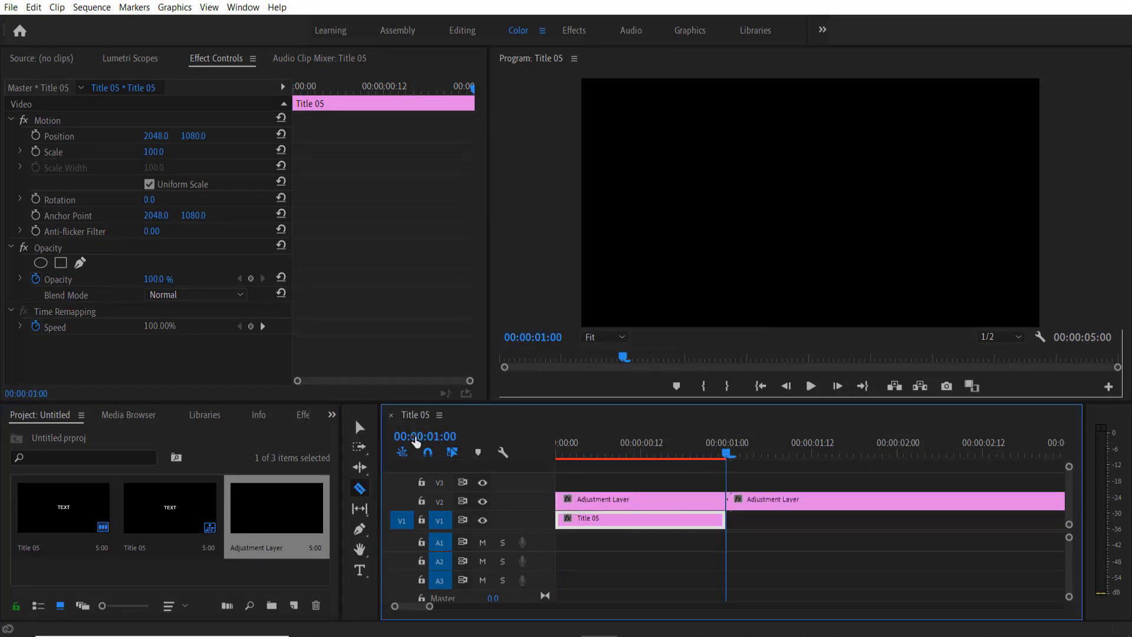
pyautogui.click(349, 424)
pyautogui.click(783, 502)
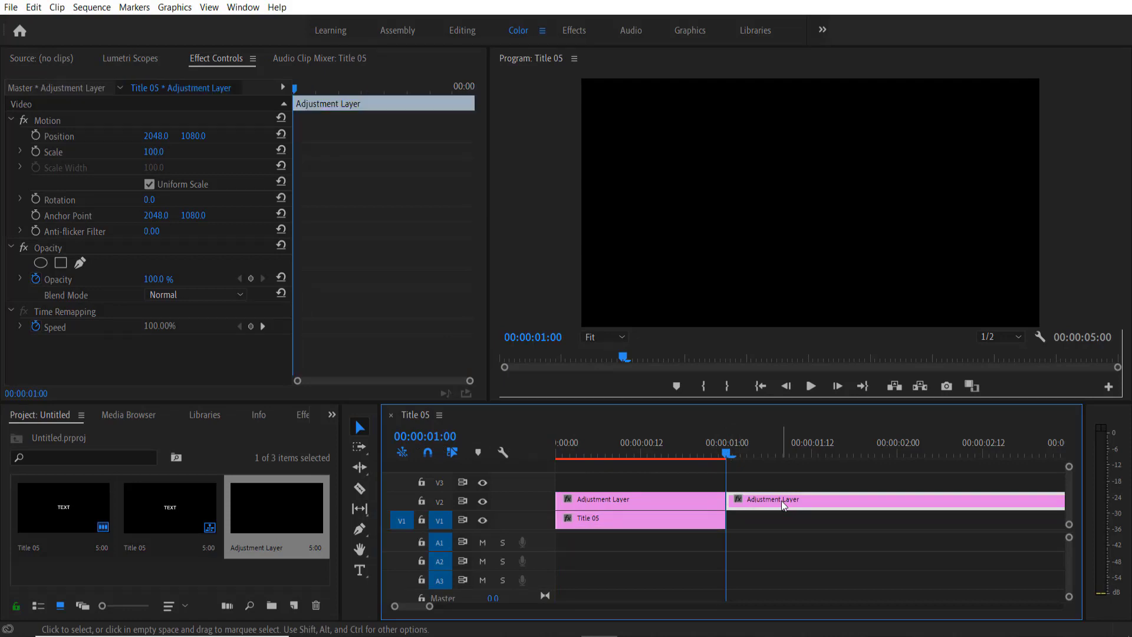
pyautogui.press('Delete')
pyautogui.click(586, 504)
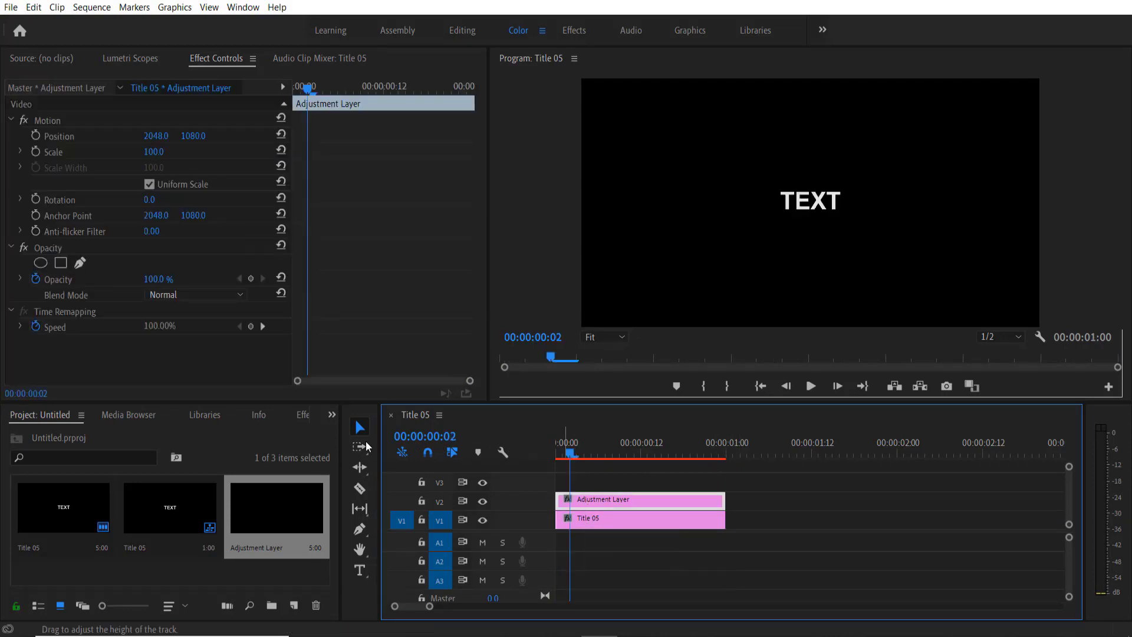
# Search effects for 3D and apply Perspective > Basic 3D to the adjustment layer.
pyautogui.click(303, 416)
pyautogui.click(69, 435)
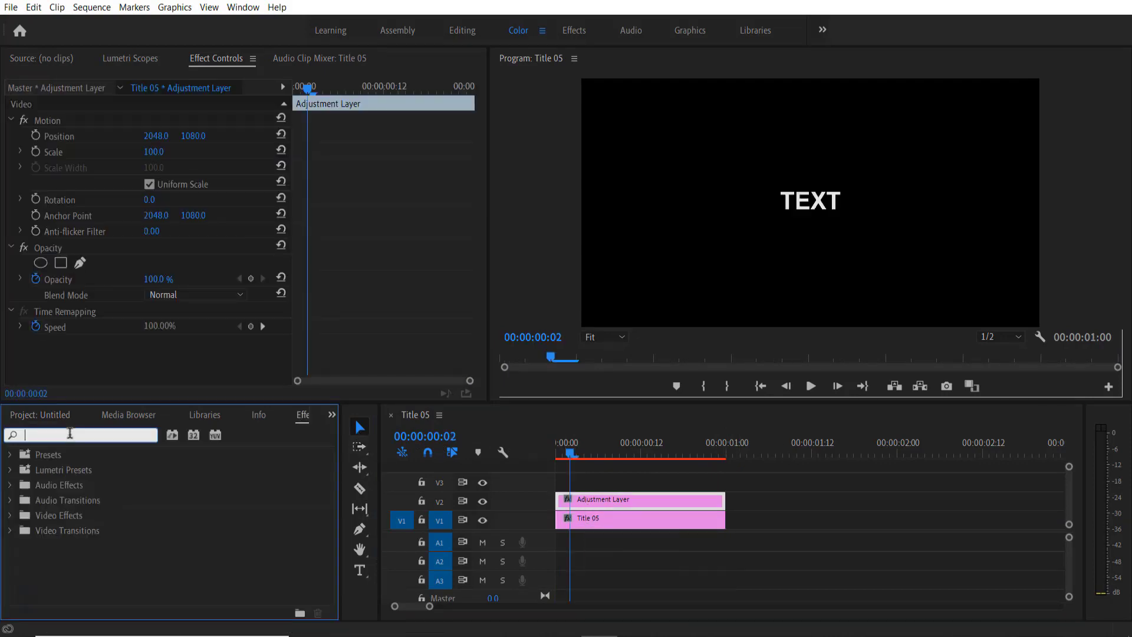
pyautogui.write('3D')
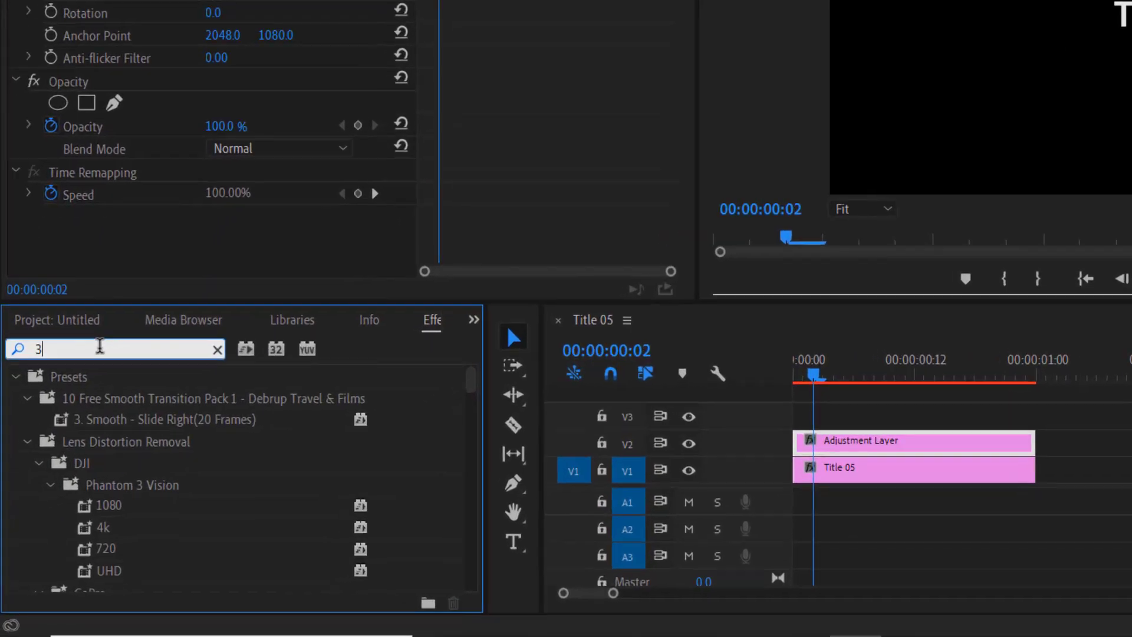
pyautogui.click(65, 444)
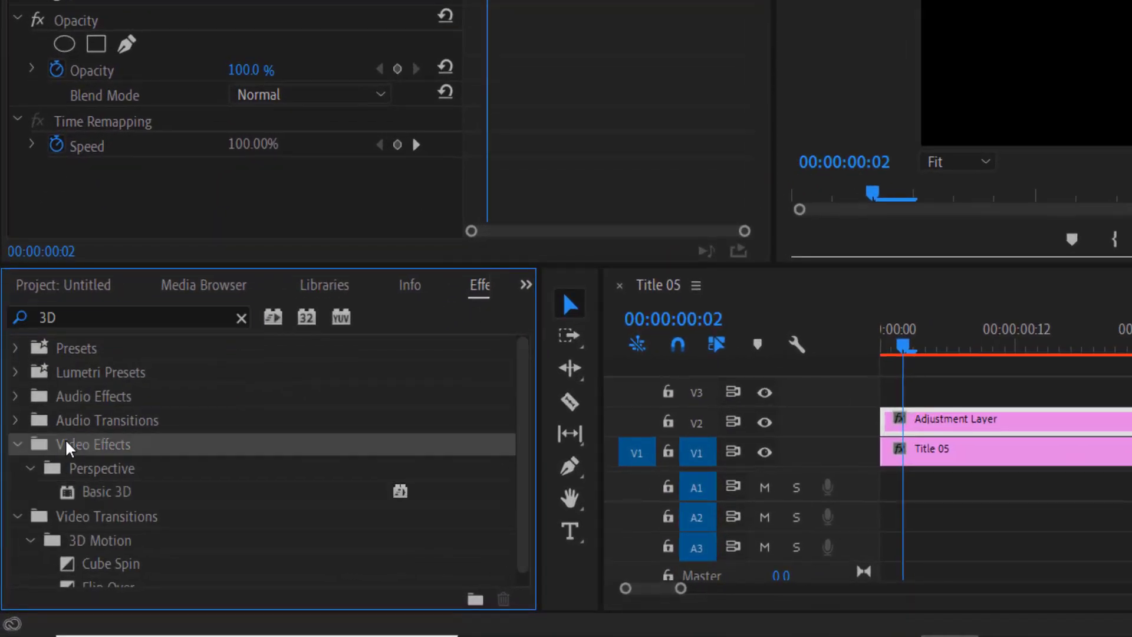
pyautogui.click(104, 471)
pyautogui.click(104, 492)
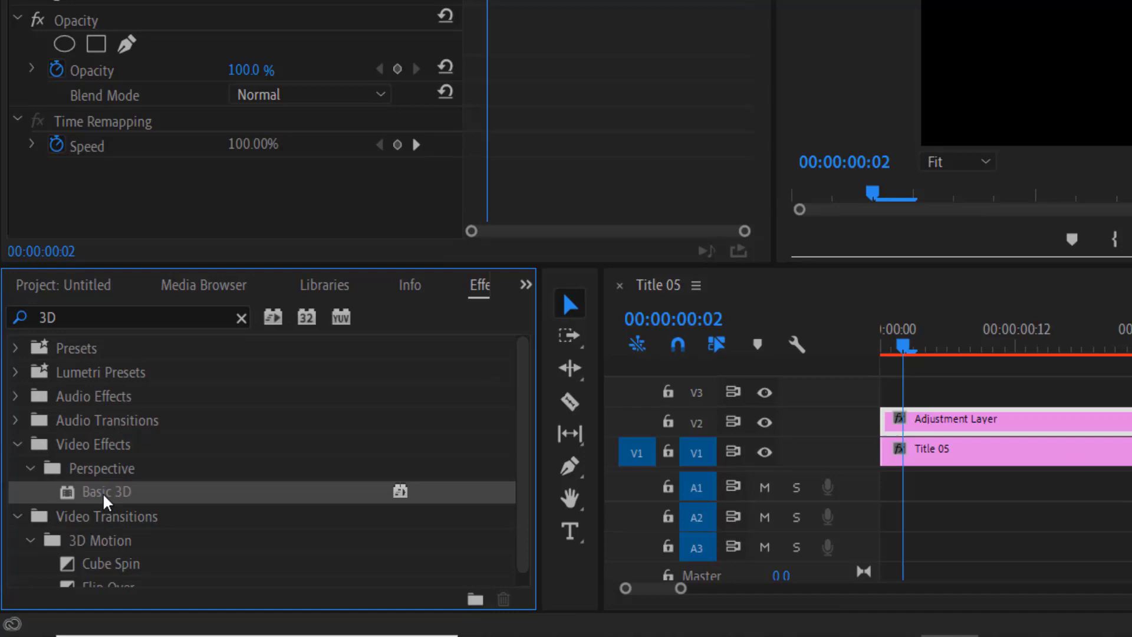
pyautogui.moveTo(106, 501); pyautogui.dragTo(924, 426)
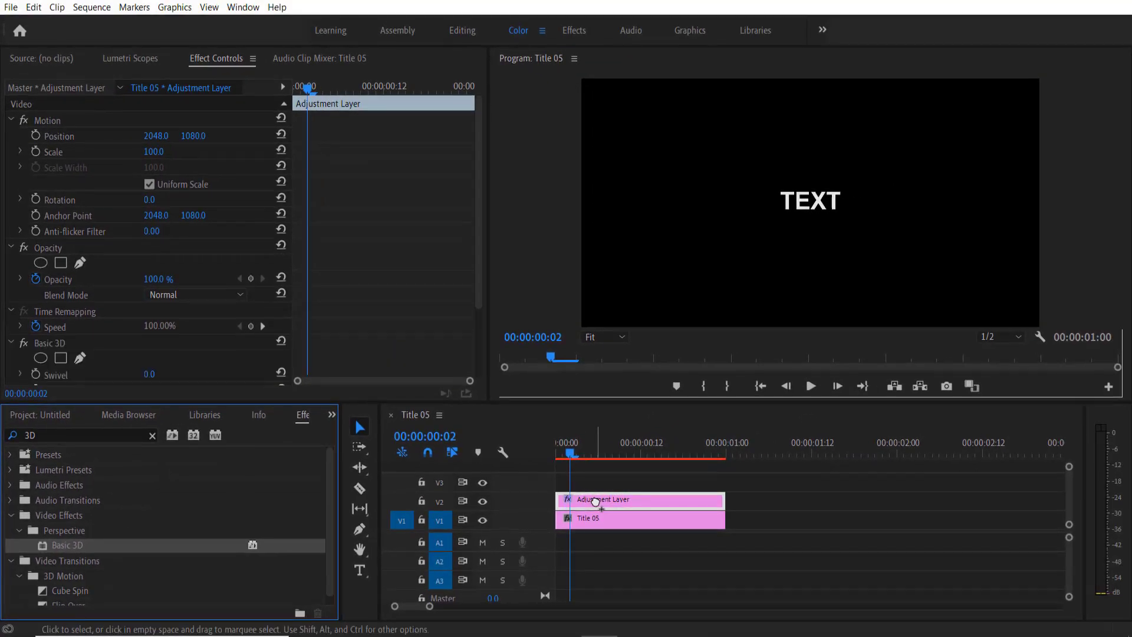
pyautogui.click(559, 455)
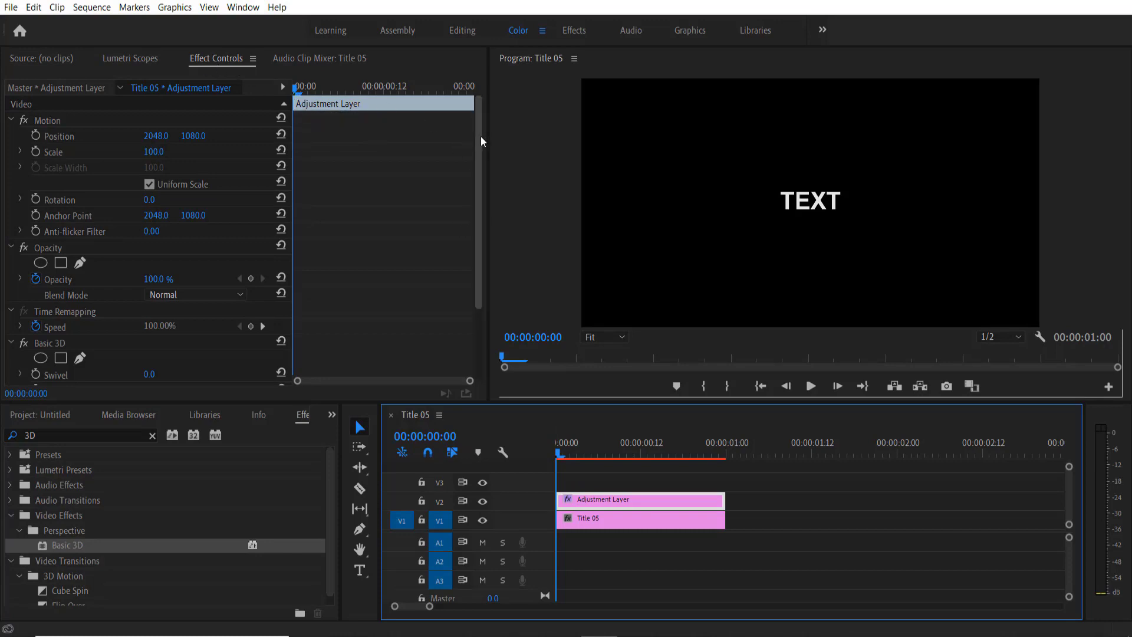
# Add starting Tilt and Distance to Image keyframes at frame 10.
pyautogui.moveTo(481, 140); pyautogui.dragTo(488, 239)
pyautogui.hotkey('shift', 'Right')
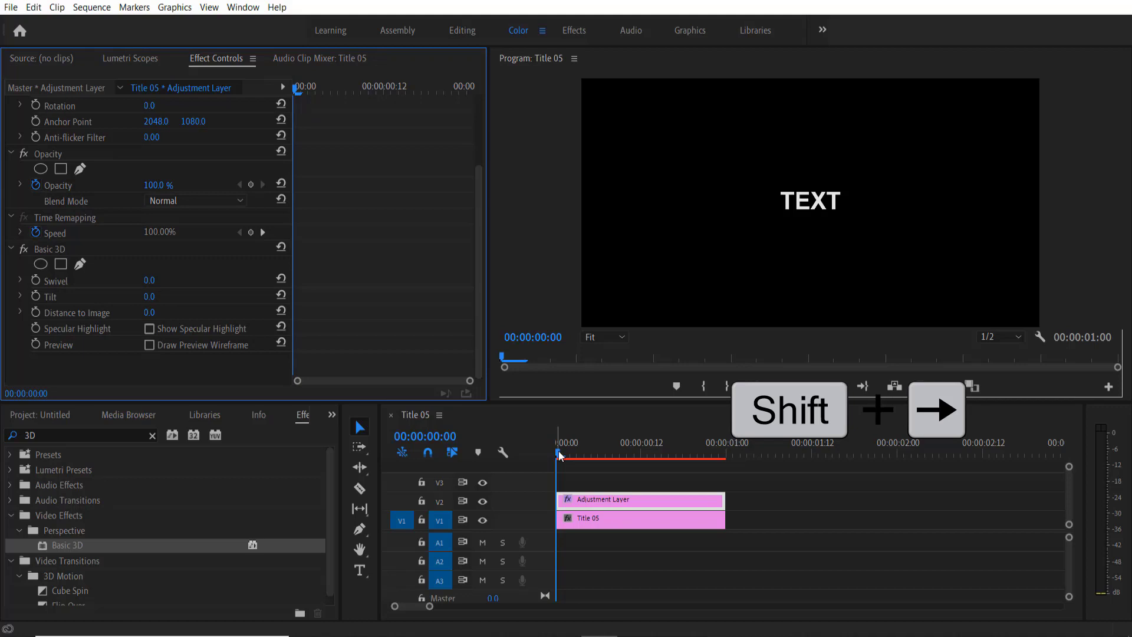
pyautogui.hotkey('shift', 'Right')
pyautogui.hotkey('shift', 'Right')
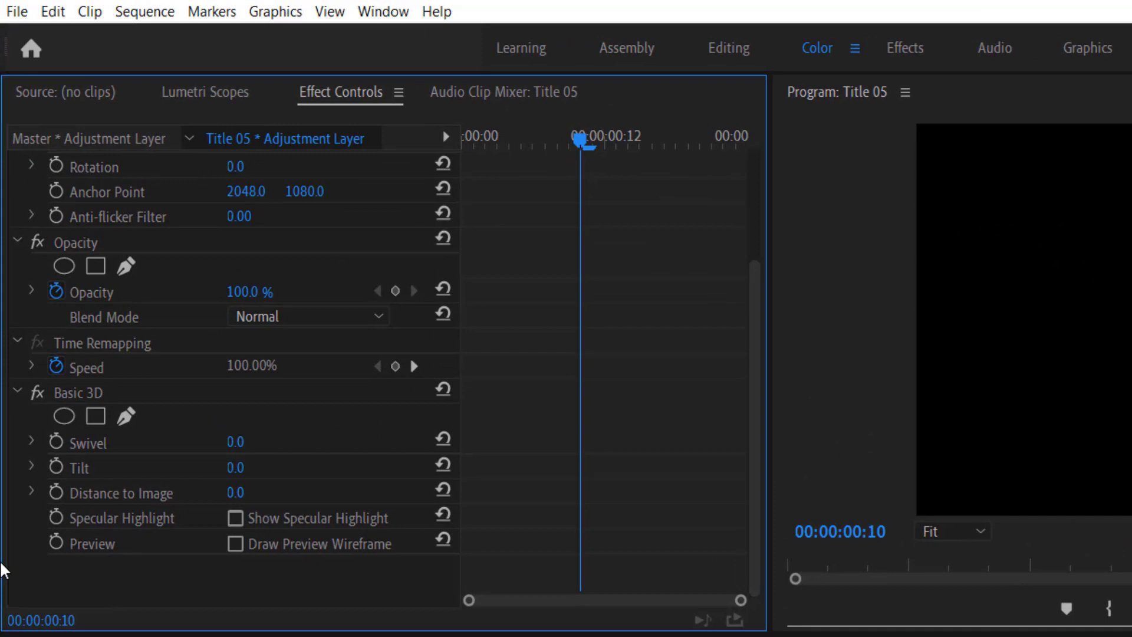
pyautogui.click(64, 462)
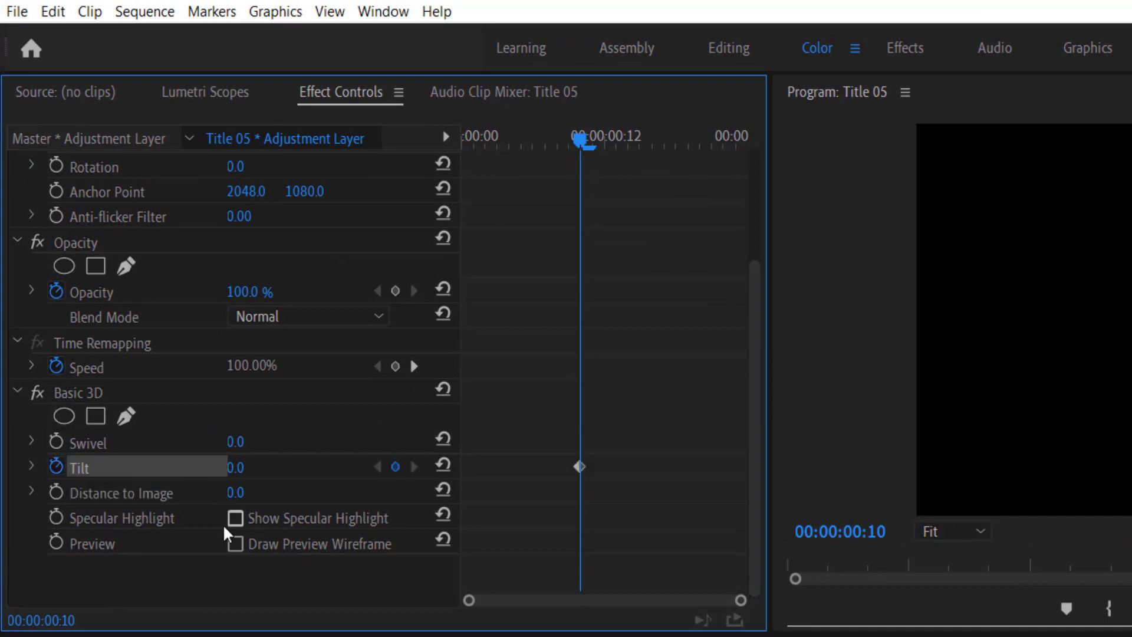
pyautogui.click(54, 491)
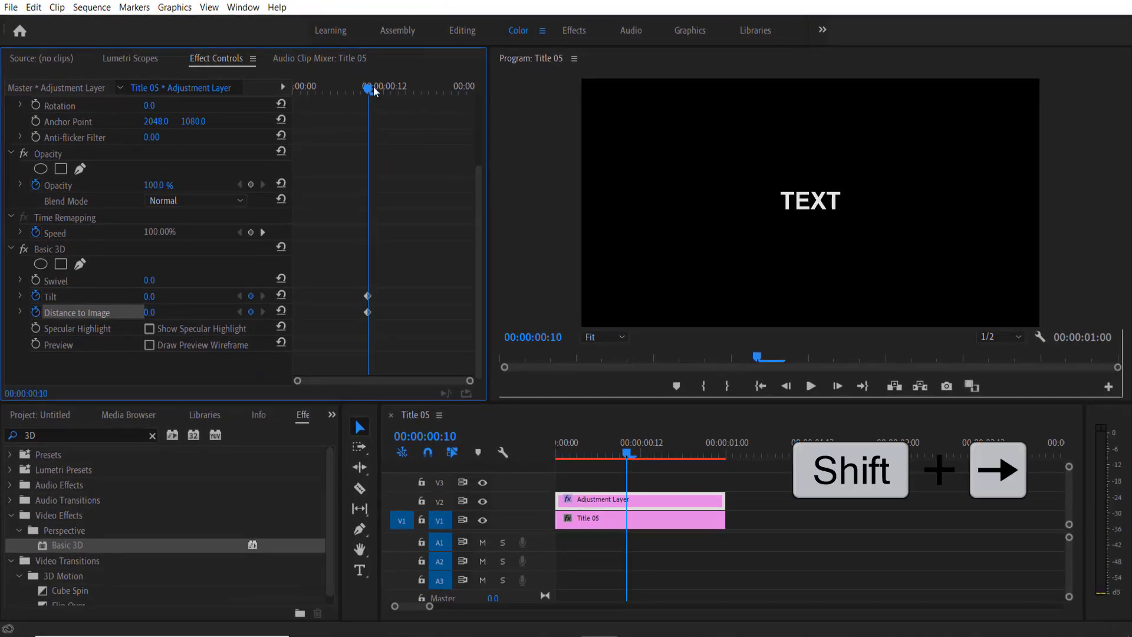
# At frame 20, raise Tilt to 3x1.0° and Distance to Image to 30, then preview.
pyautogui.hotkey('shift', 'Right')
pyautogui.hotkey('shift', 'Right')
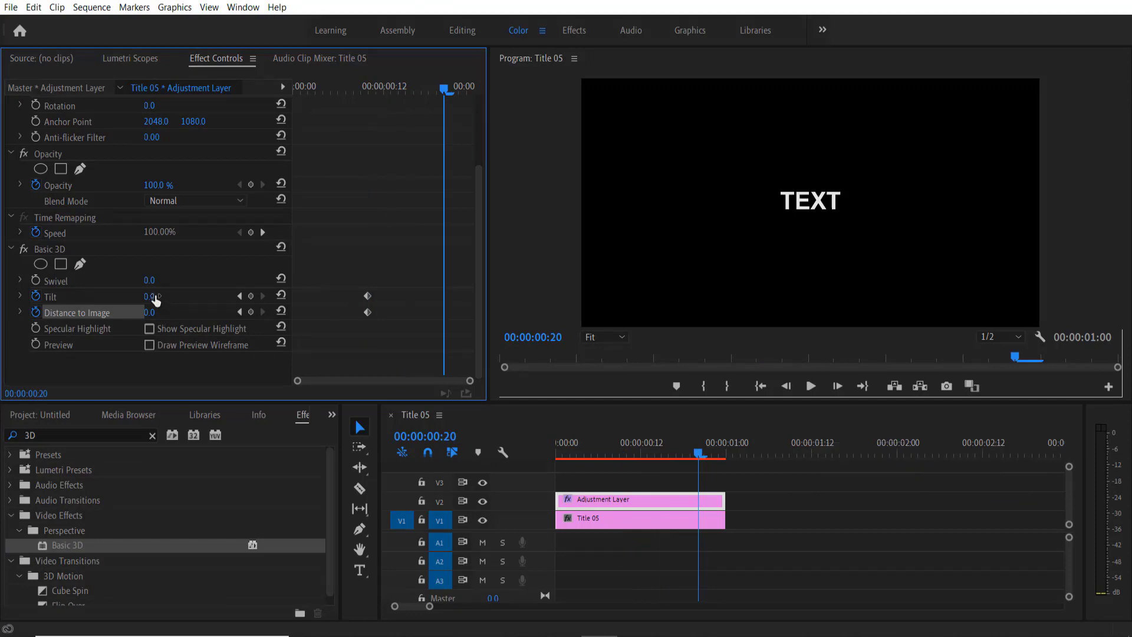
pyautogui.moveTo(155, 300); pyautogui.dragTo(254, 301)
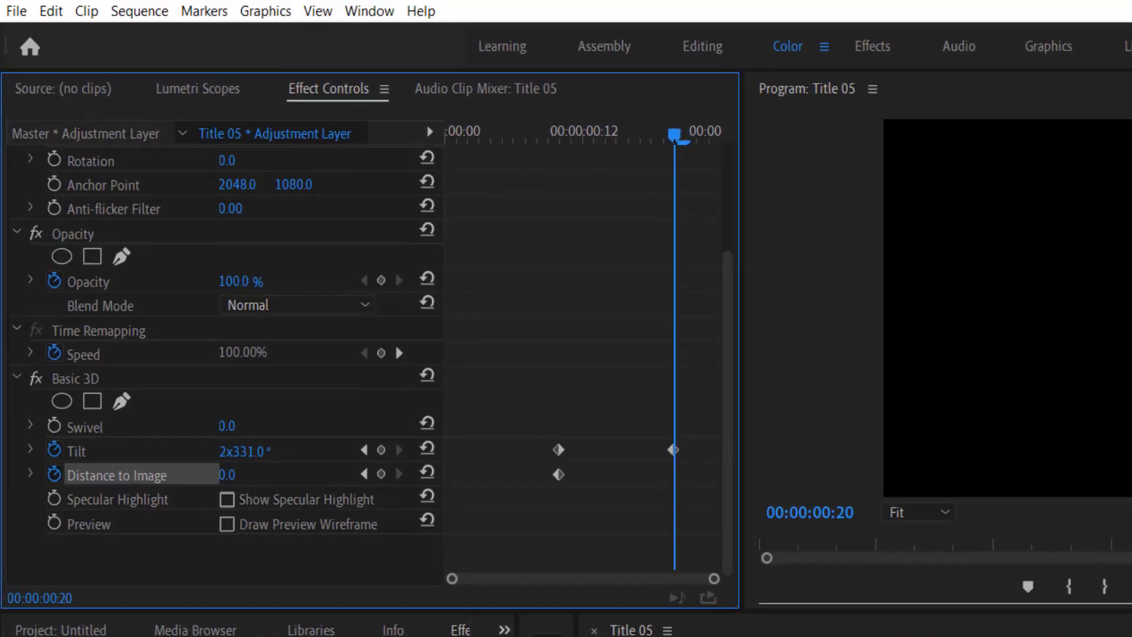
pyautogui.moveTo(245, 451); pyautogui.dragTo(266, 460)
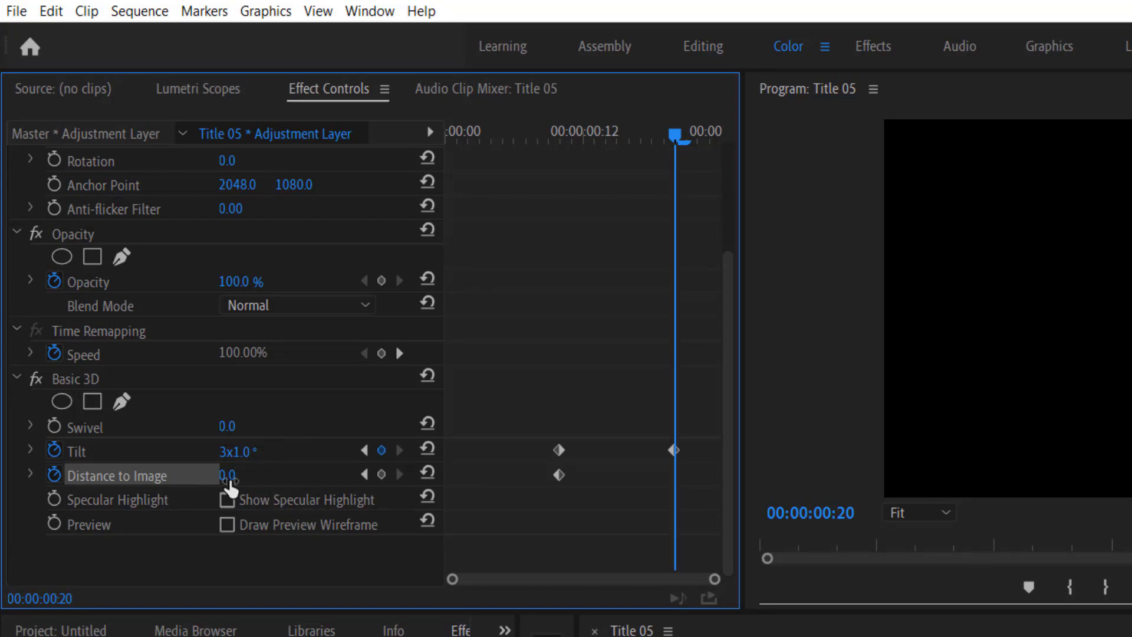
pyautogui.moveTo(234, 481); pyautogui.dragTo(241, 481)
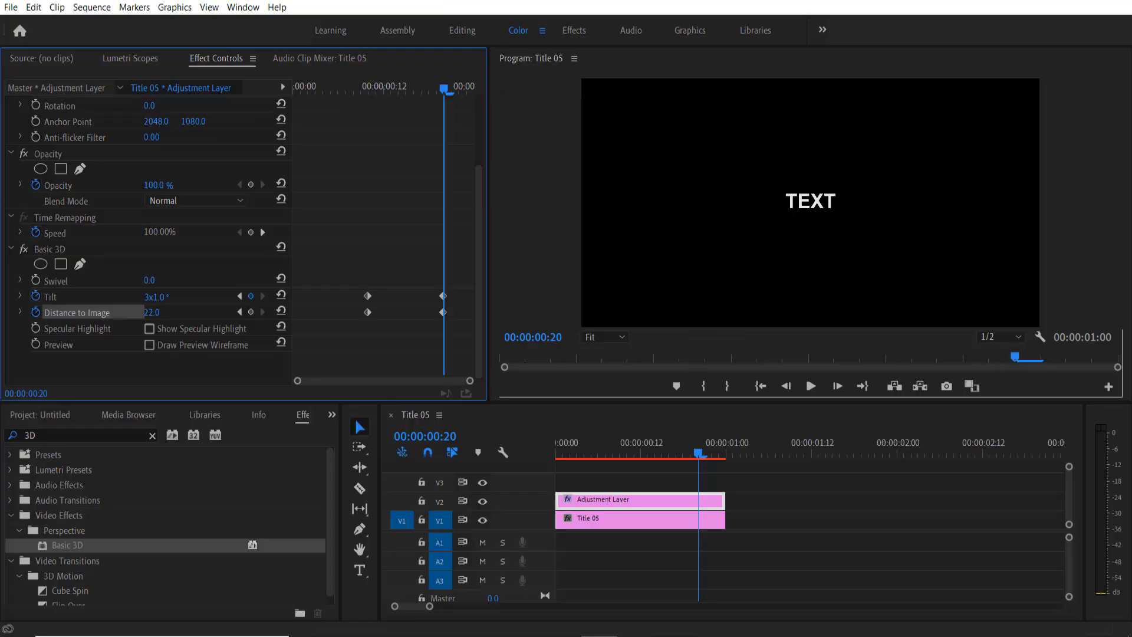
pyautogui.moveTo(152, 312); pyautogui.dragTo(154, 312)
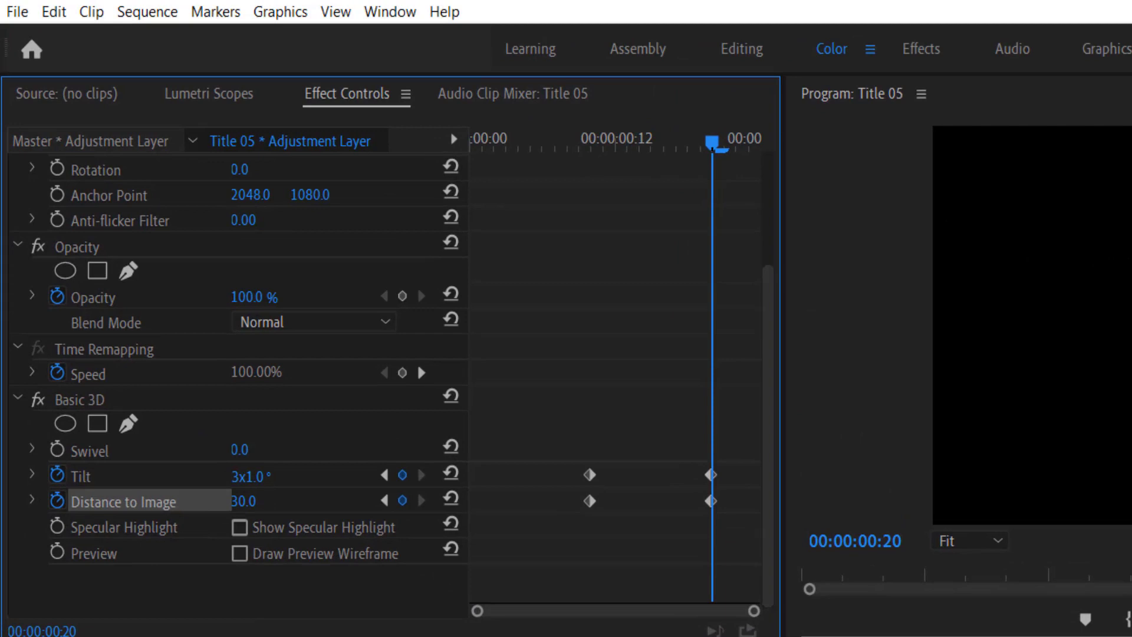
pyautogui.moveTo(722, 145); pyautogui.dragTo(646, 206)
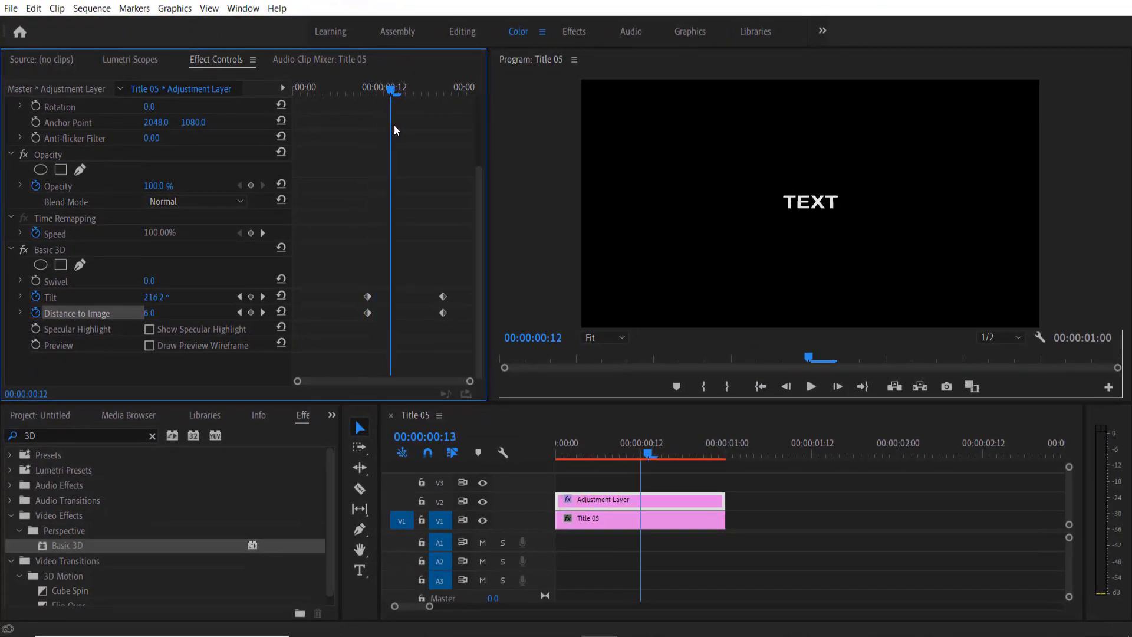
pyautogui.moveTo(429, 140); pyautogui.dragTo(444, 142)
pyautogui.moveTo(402, 329); pyautogui.dragTo(352, 264)
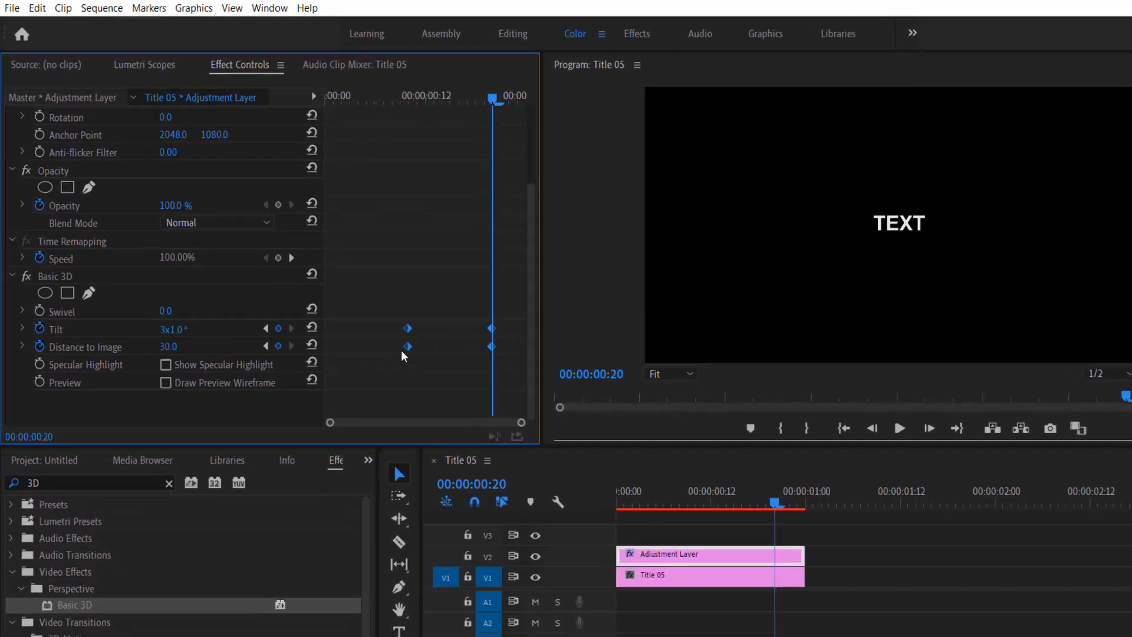
# Set the Tilt and Distance to Image keyframes to Bezier, preview, and return to frame 10.
pyautogui.rightClick(367, 296)
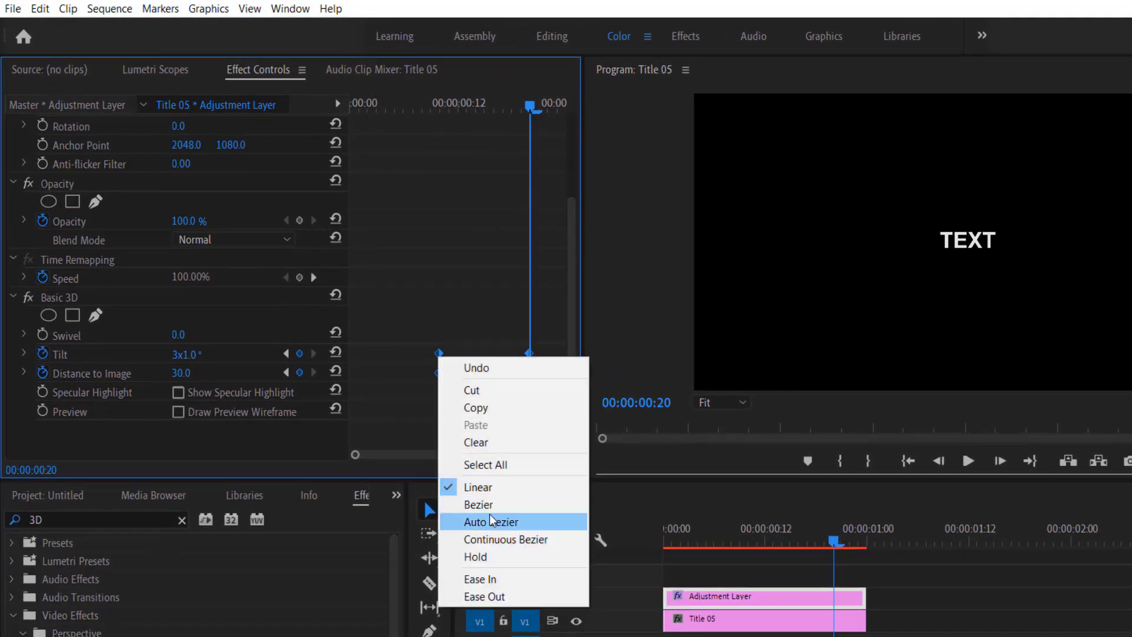
pyautogui.click(475, 505)
pyautogui.moveTo(517, 105); pyautogui.dragTo(447, 136)
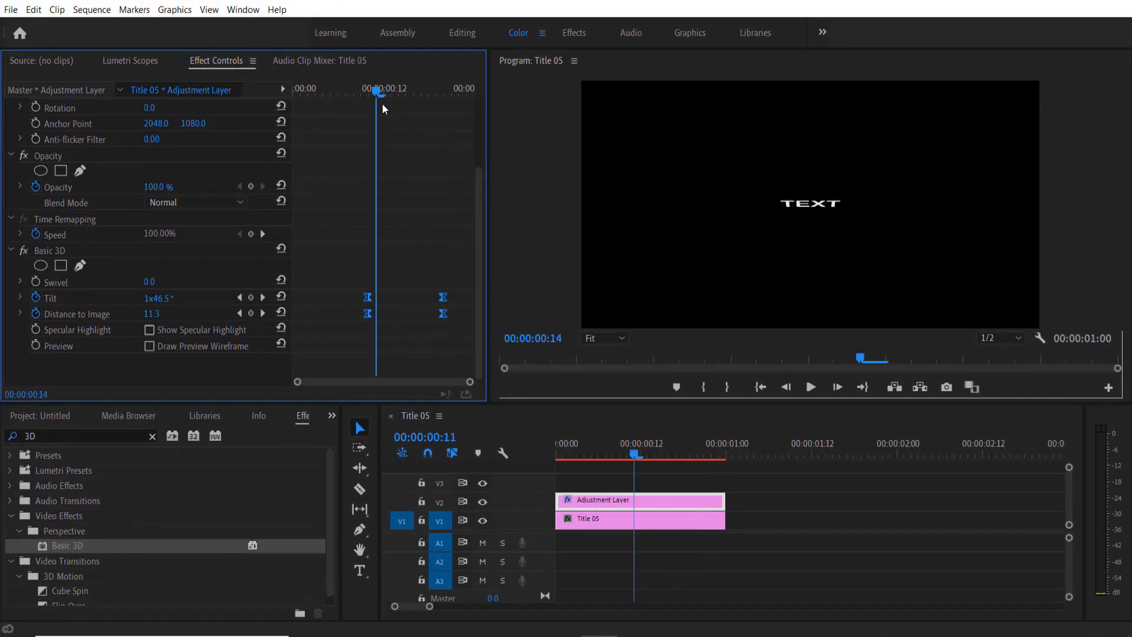
pyautogui.moveTo(383, 121); pyautogui.dragTo(406, 162)
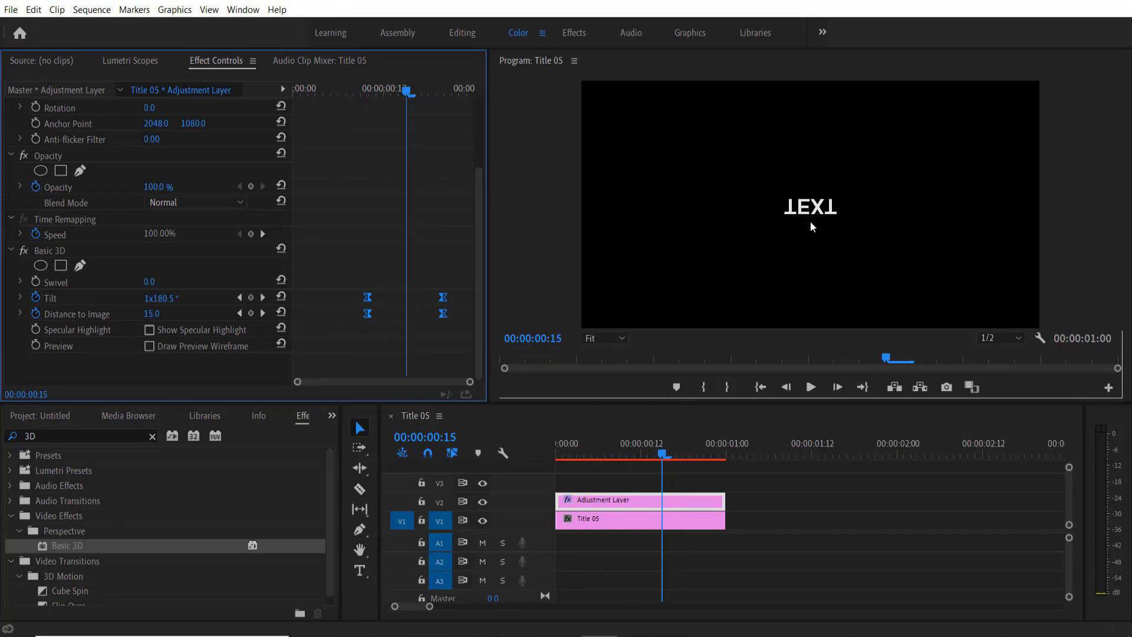
pyautogui.moveTo(411, 98); pyautogui.dragTo(374, 109)
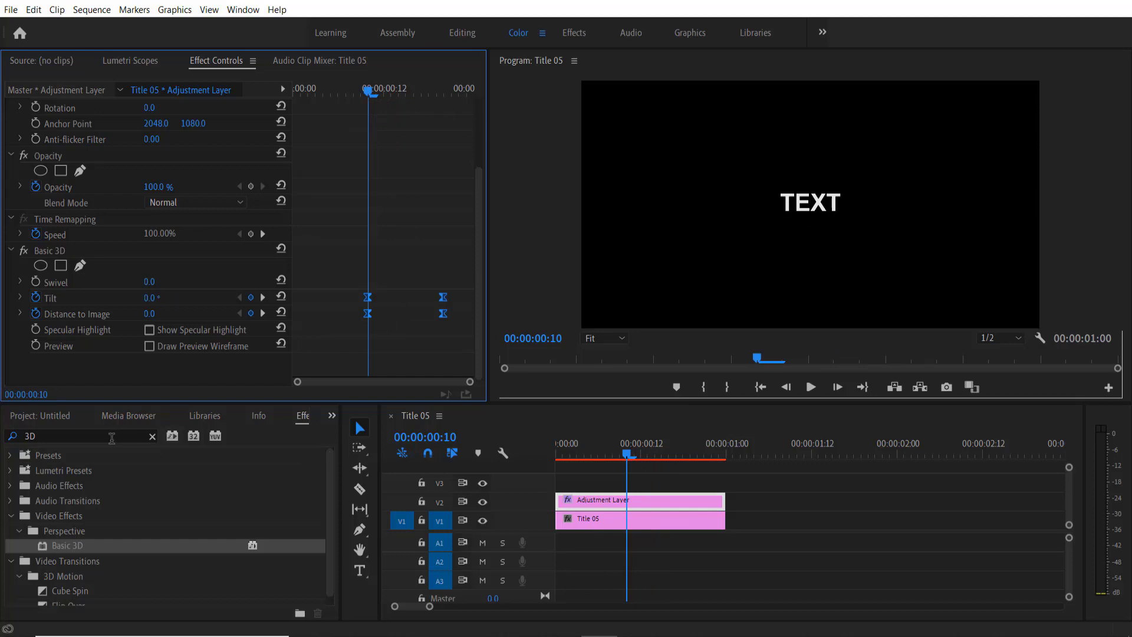
# Search effects for BLUR and apply Directional Blur to the adjustment layer.
pyautogui.click(104, 436)
pyautogui.press('BackSpace')
pyautogui.press('BackSpace')
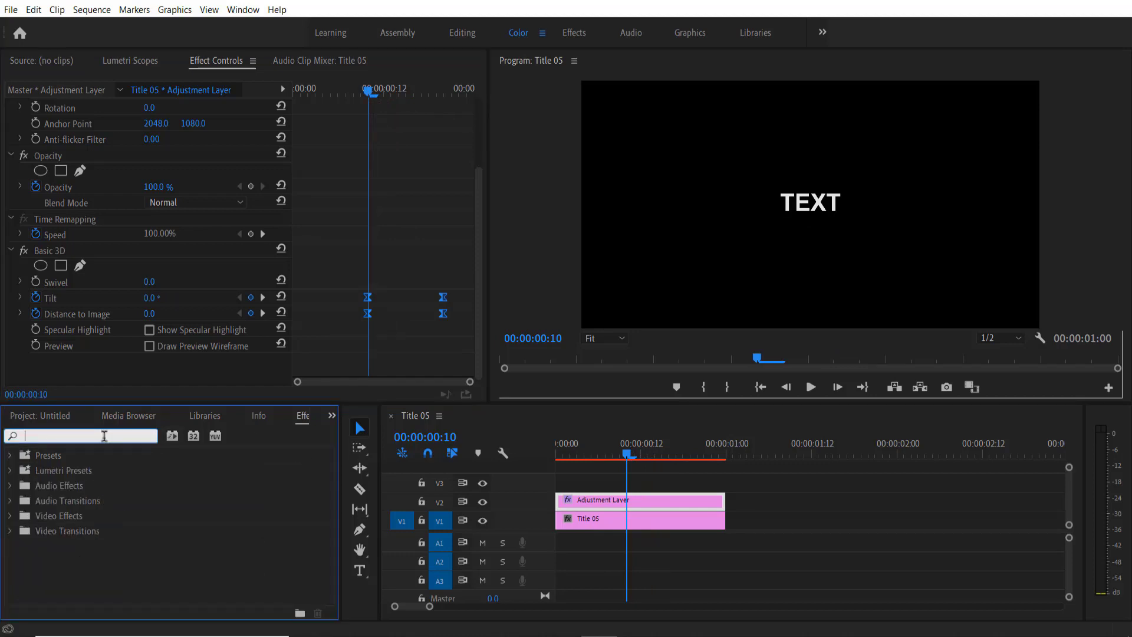
pyautogui.write('BLUR')
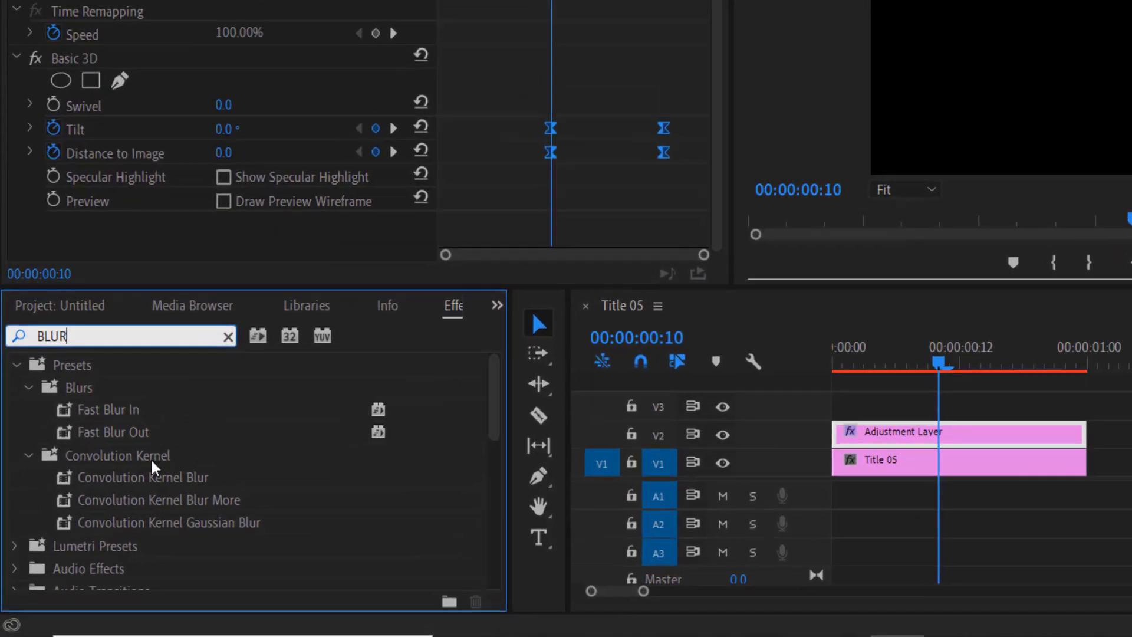
pyautogui.scroll(-3, 32, 493)
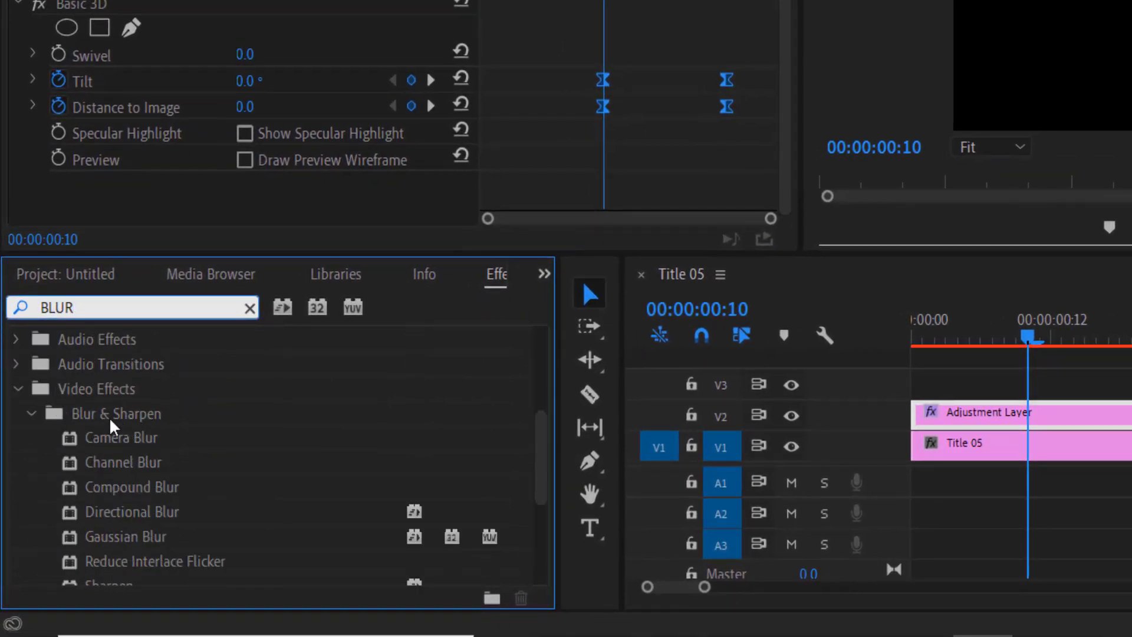
pyautogui.scroll(-2, 206, 445)
pyautogui.moveTo(132, 437); pyautogui.dragTo(1031, 421)
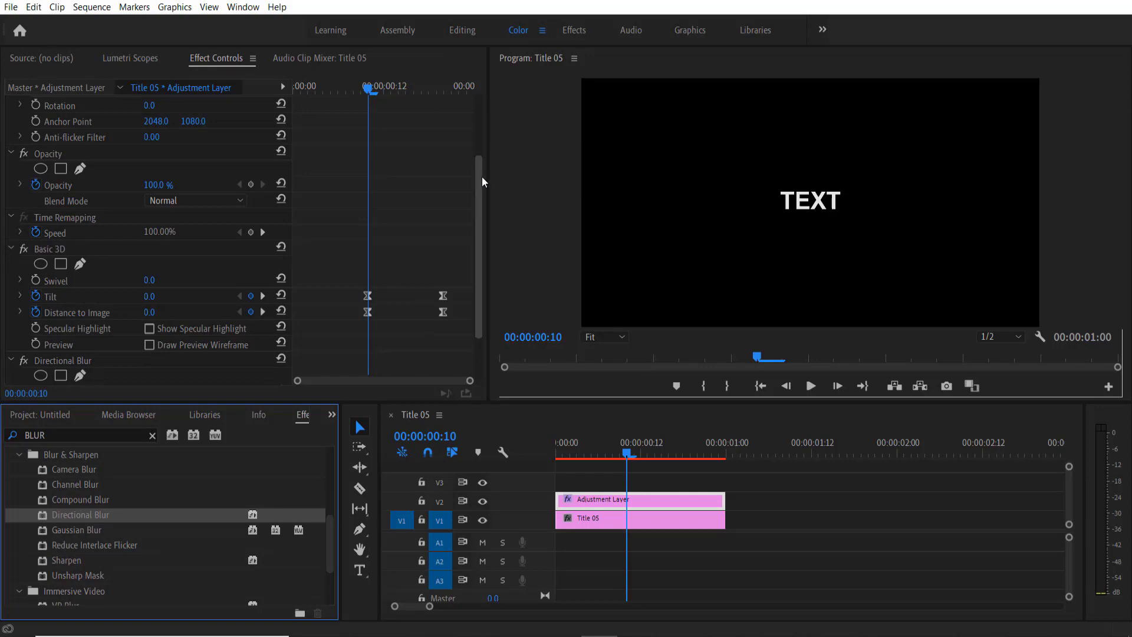
# Keyframe Blur Length at 0 on frame 10 and move Directional Blur above Basic 3D.
pyautogui.moveTo(481, 177); pyautogui.dragTo(483, 296)
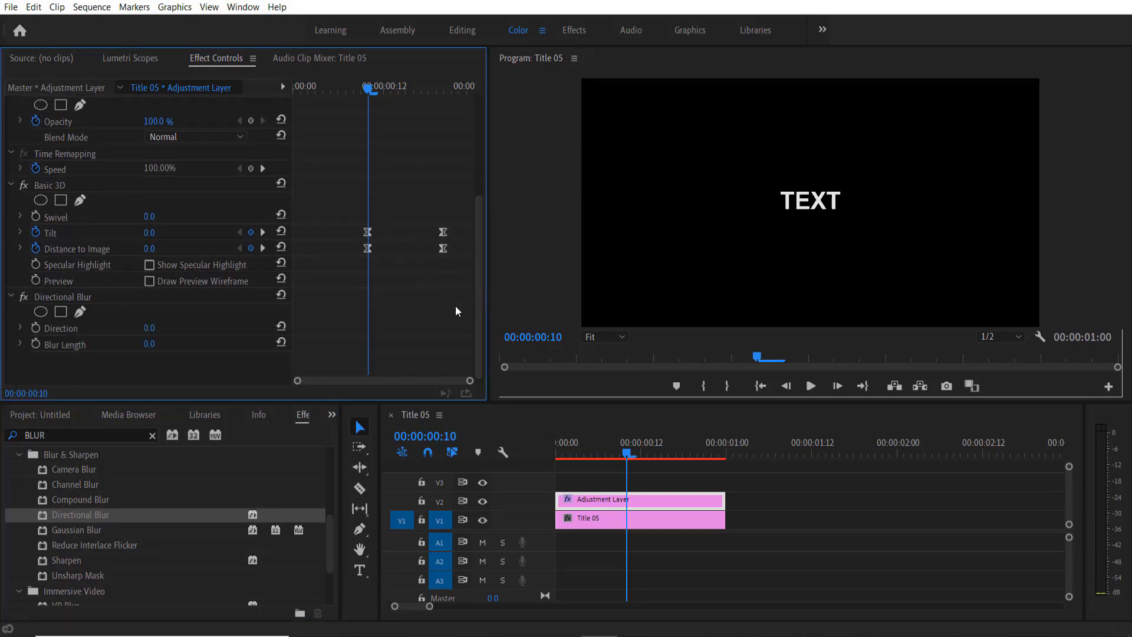
pyautogui.click(36, 348)
pyautogui.click(65, 301)
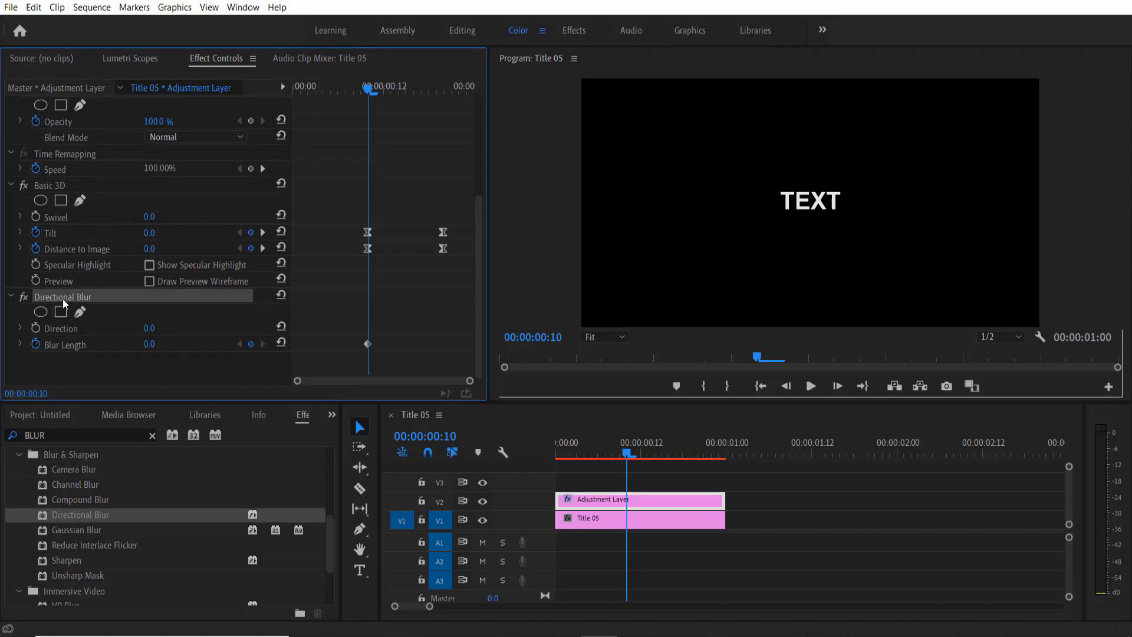
pyautogui.moveTo(371, 90)
pyautogui.mouseDown()
pyautogui.moveTo(392, 94)
pyautogui.moveTo(375, 101)
pyautogui.mouseUp()
pyautogui.moveTo(375, 94)
pyautogui.mouseDown()
pyautogui.moveTo(417, 102)
pyautogui.moveTo(362, 112)
pyautogui.moveTo(371, 115)
pyautogui.mouseUp()
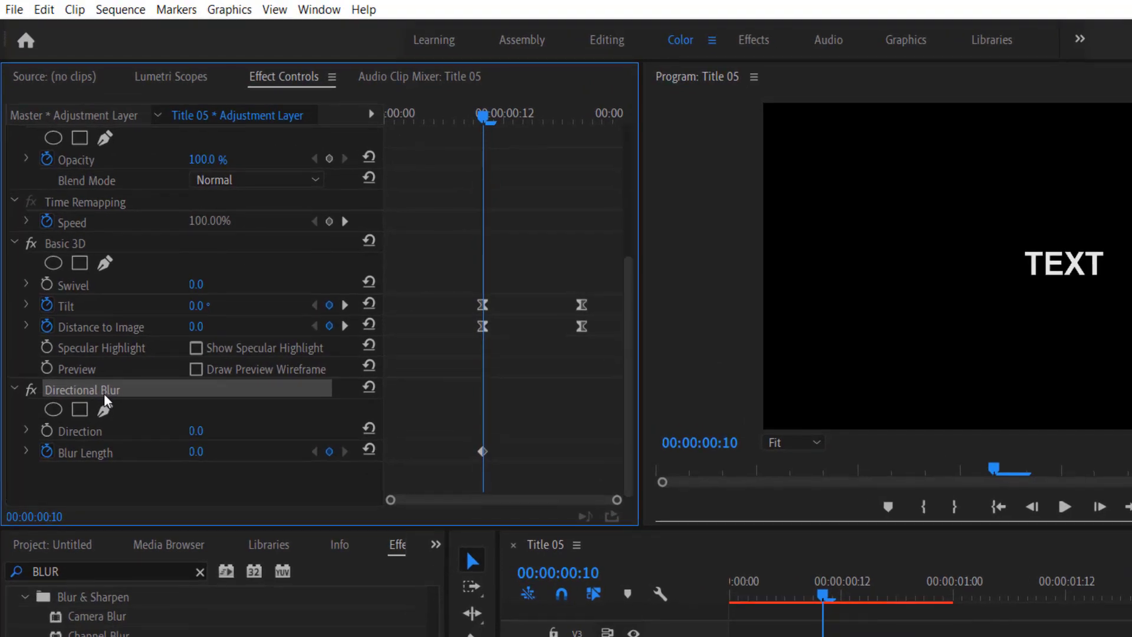
pyautogui.moveTo(113, 283); pyautogui.dragTo(92, 233)
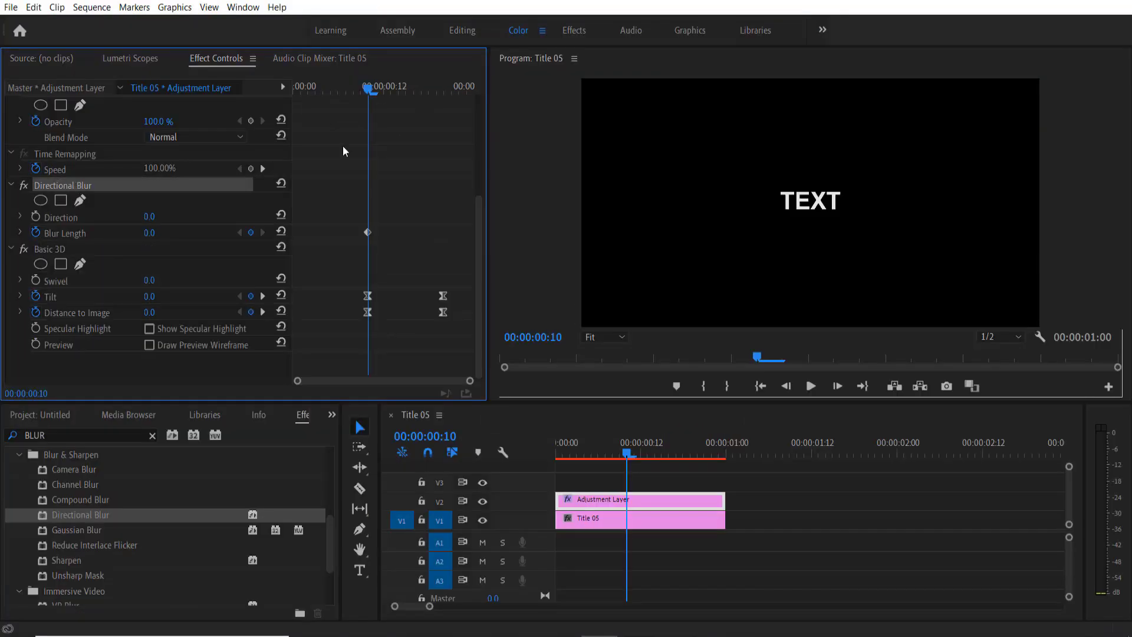
# Raise Blur Length to 50 at frame 20 and give both blur keyframes Bezier easing.
pyautogui.moveTo(484, 116); pyautogui.dragTo(634, 155)
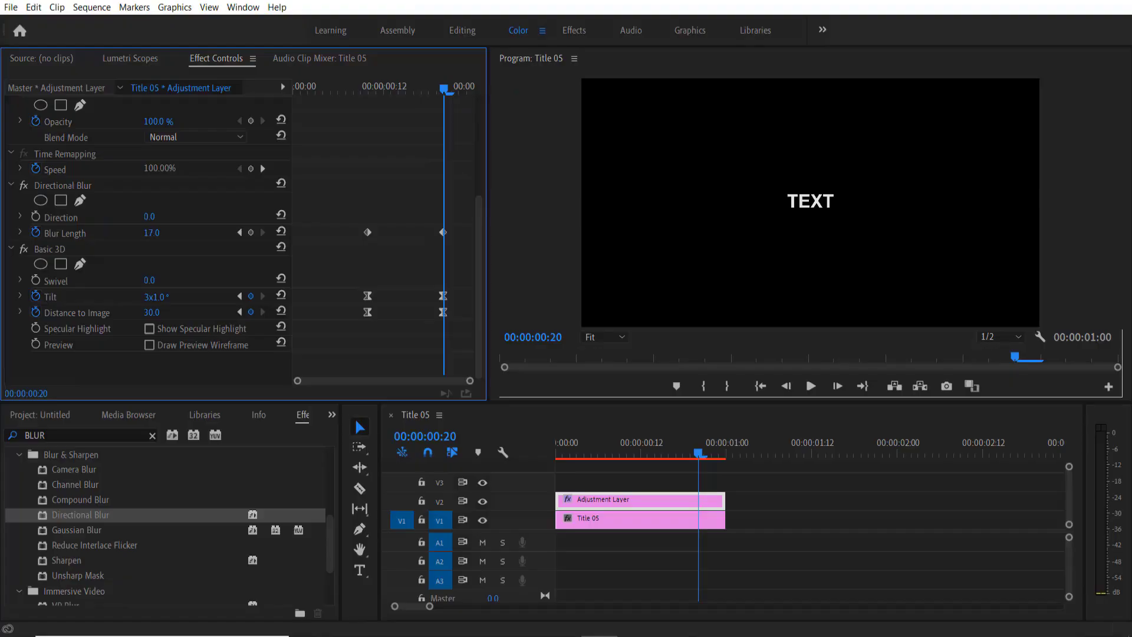
pyautogui.moveTo(152, 232); pyautogui.dragTo(177, 232)
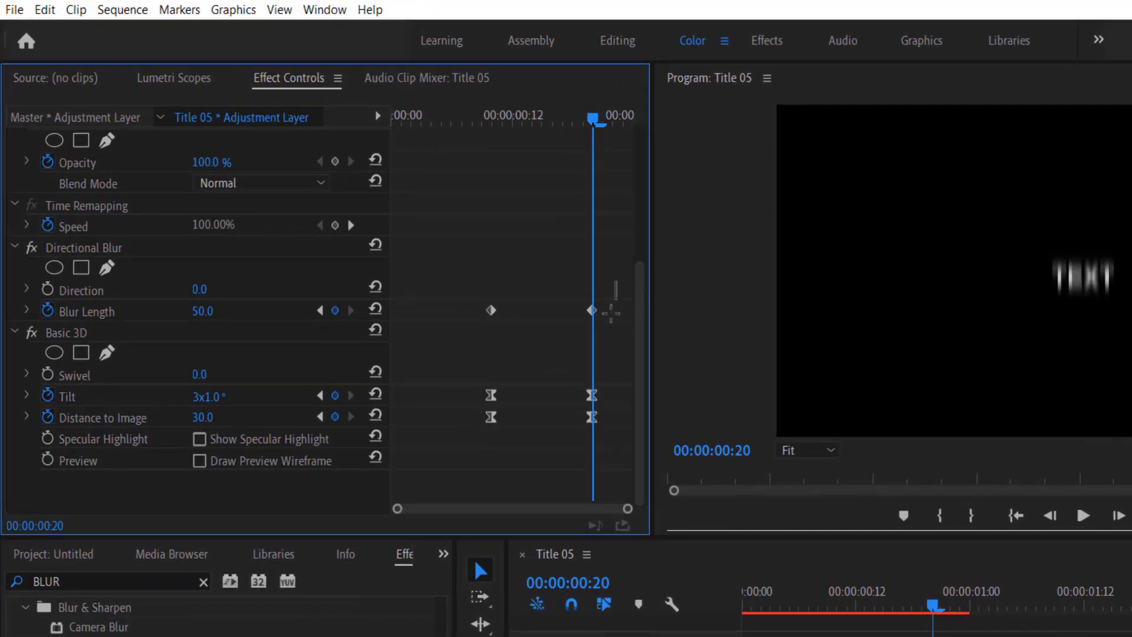
pyautogui.moveTo(611, 313); pyautogui.dragTo(488, 312)
pyautogui.rightClick(489, 310)
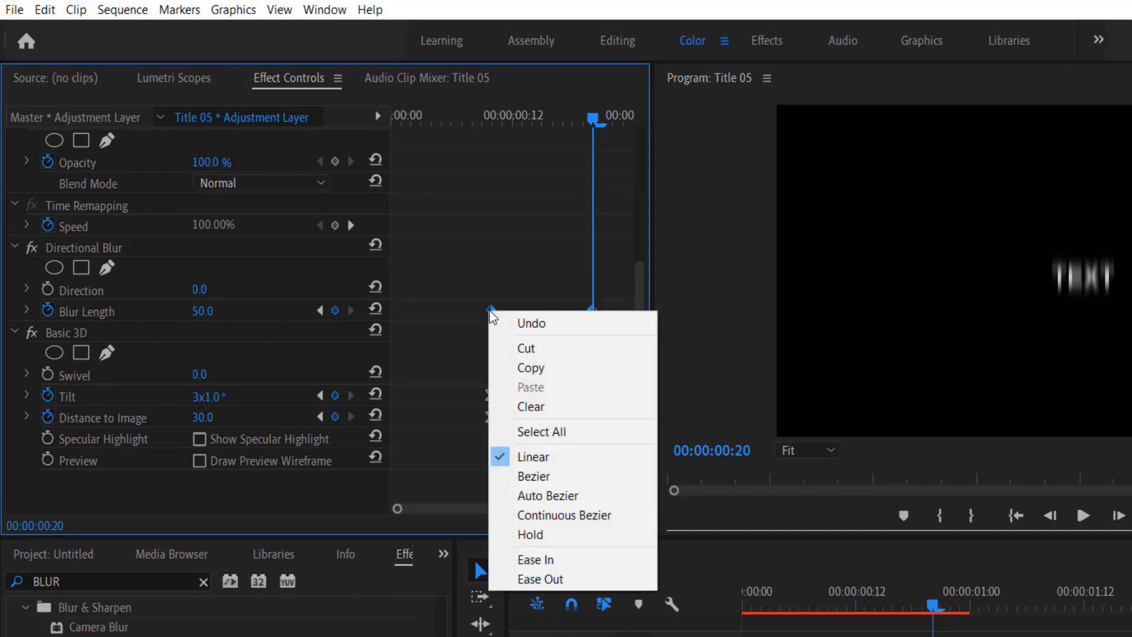
pyautogui.click(534, 478)
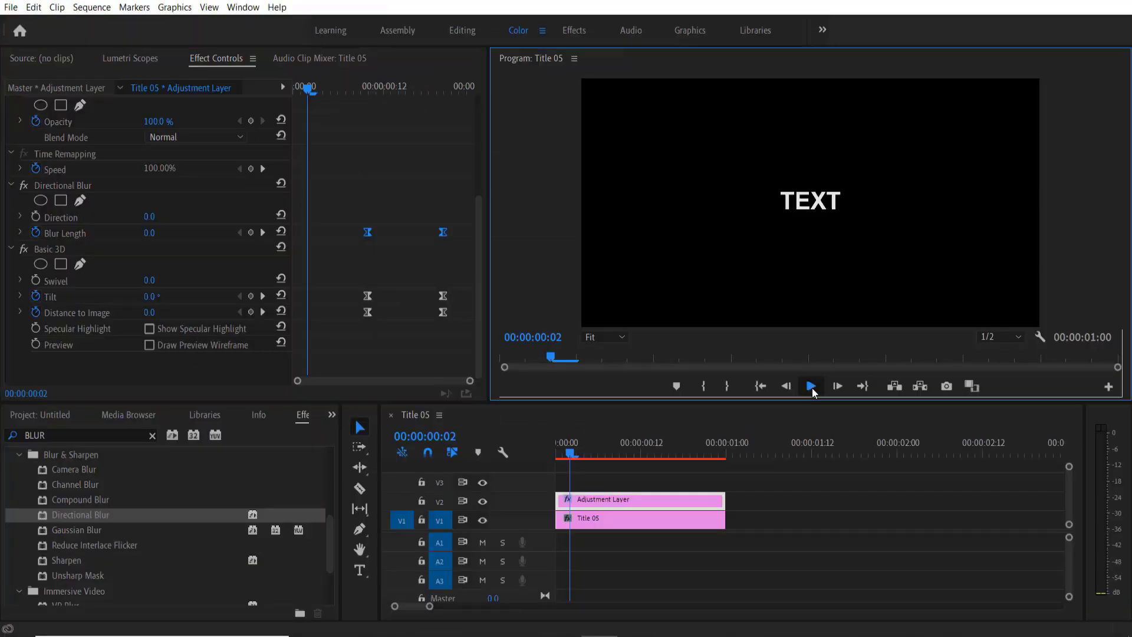
# Drag the ending keyframes of all three properties to the clip's end and replay.
pyautogui.click(811, 386)
pyautogui.click(811, 387)
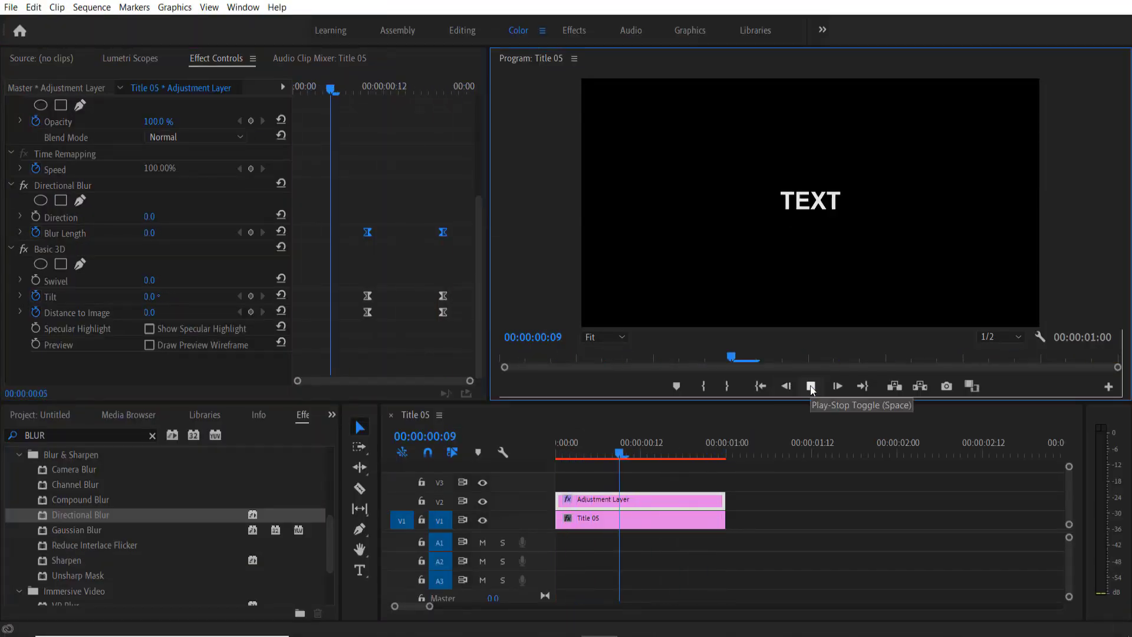
pyautogui.click(811, 386)
pyautogui.moveTo(427, 213); pyautogui.dragTo(458, 321)
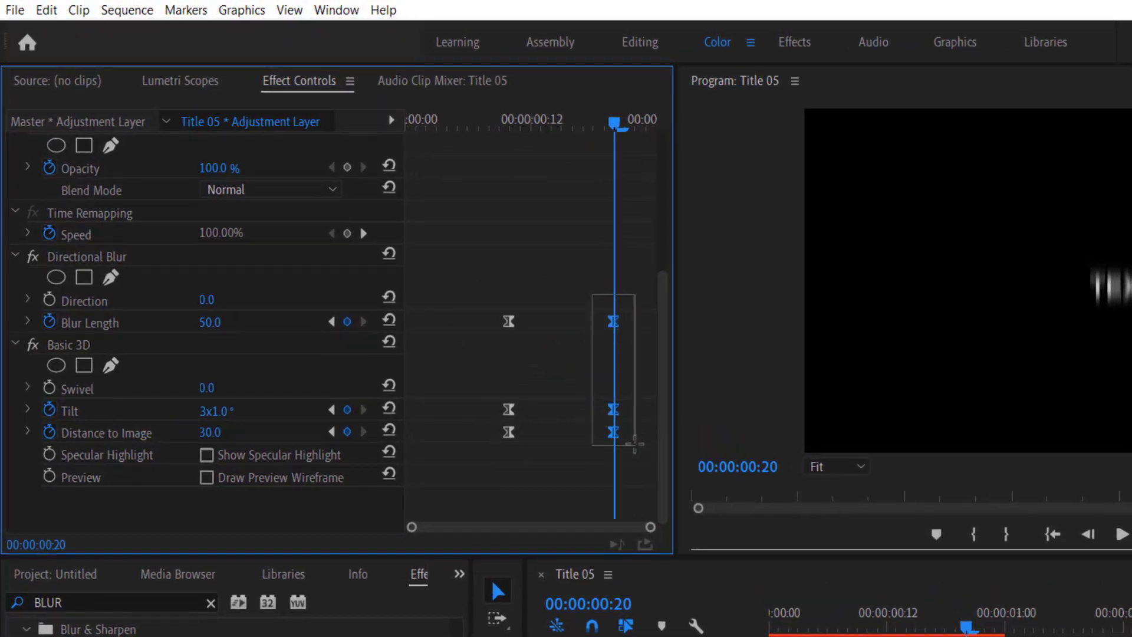
pyautogui.moveTo(616, 324); pyautogui.dragTo(672, 338)
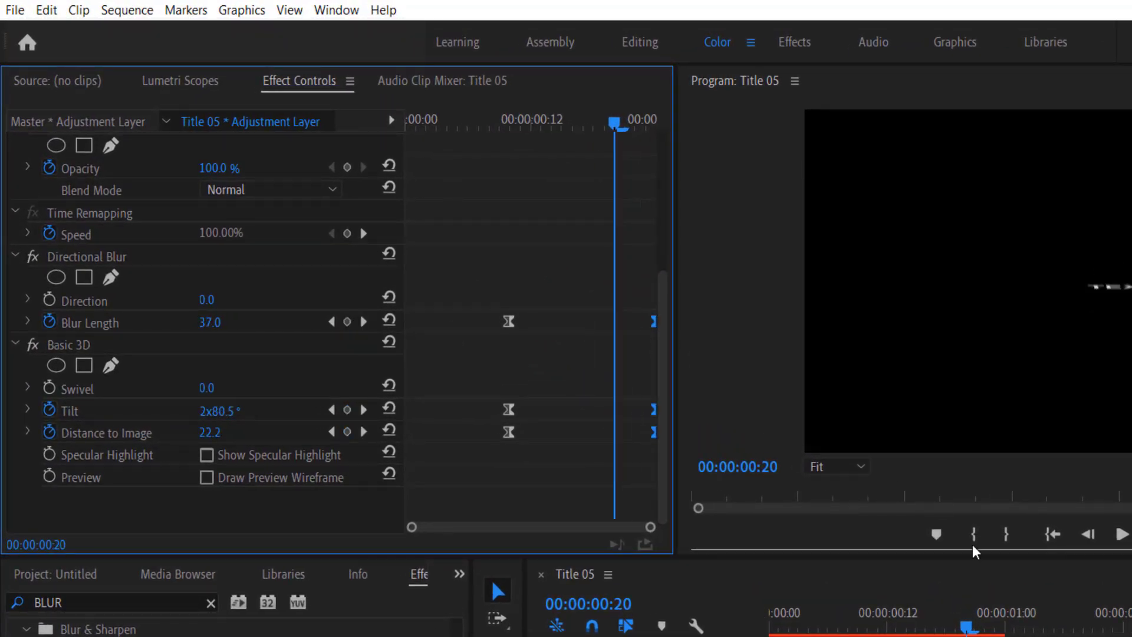
pyautogui.press('Home')
pyautogui.click(1123, 536)
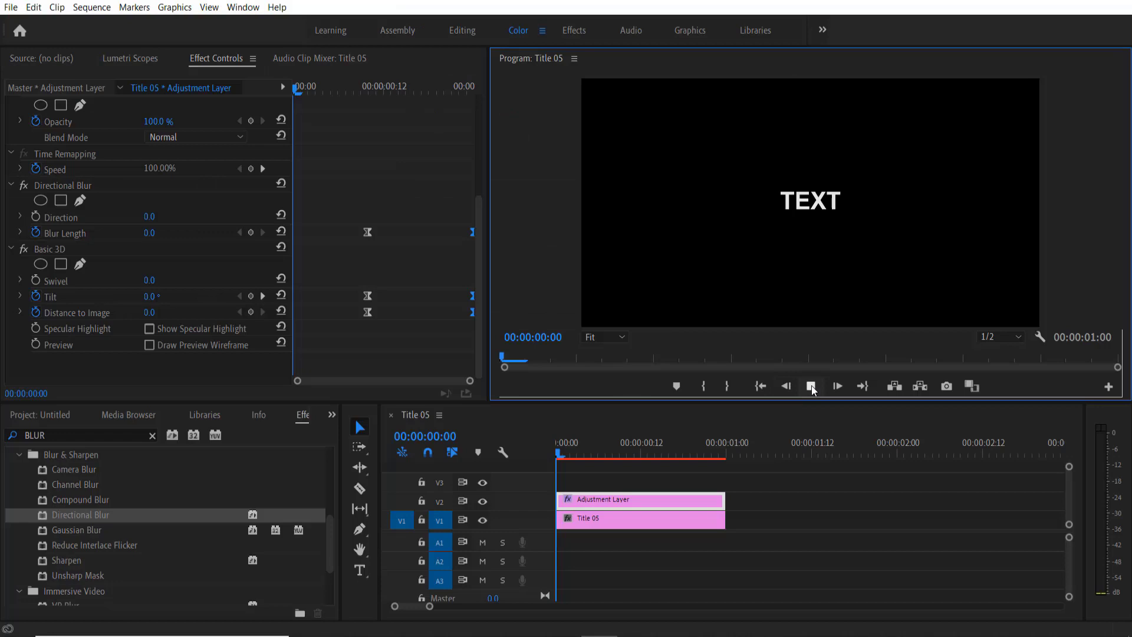
pyautogui.hotkey('shift', '1')
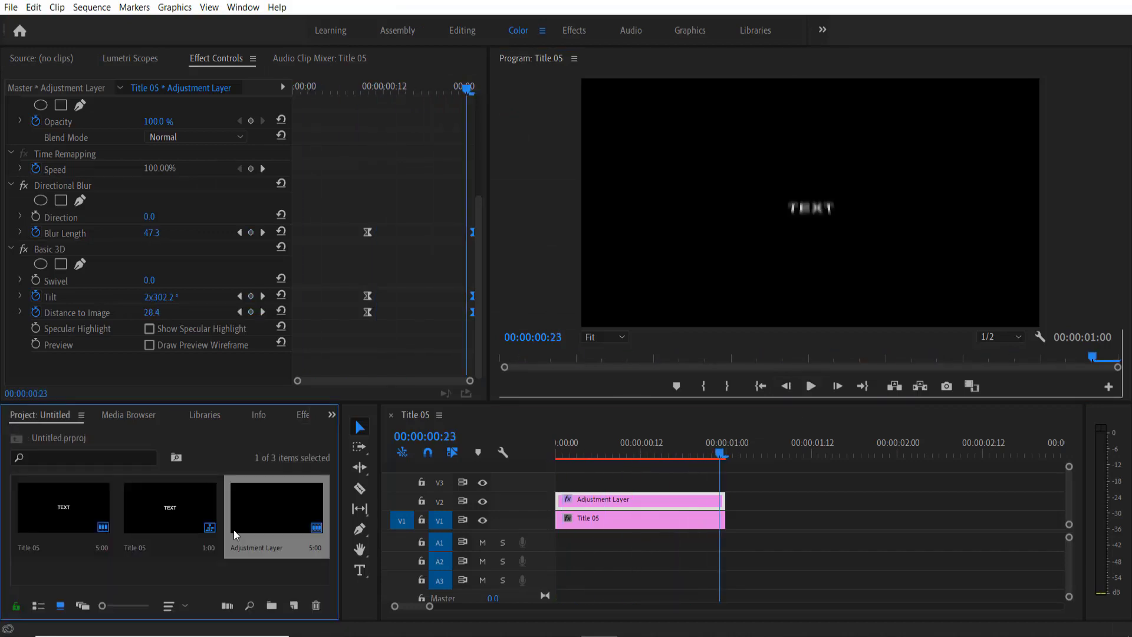
# Create a new legacy title, Title 06, and type GOOD on its canvas.
pyautogui.click(12, 8)
pyautogui.moveTo(39, 26)
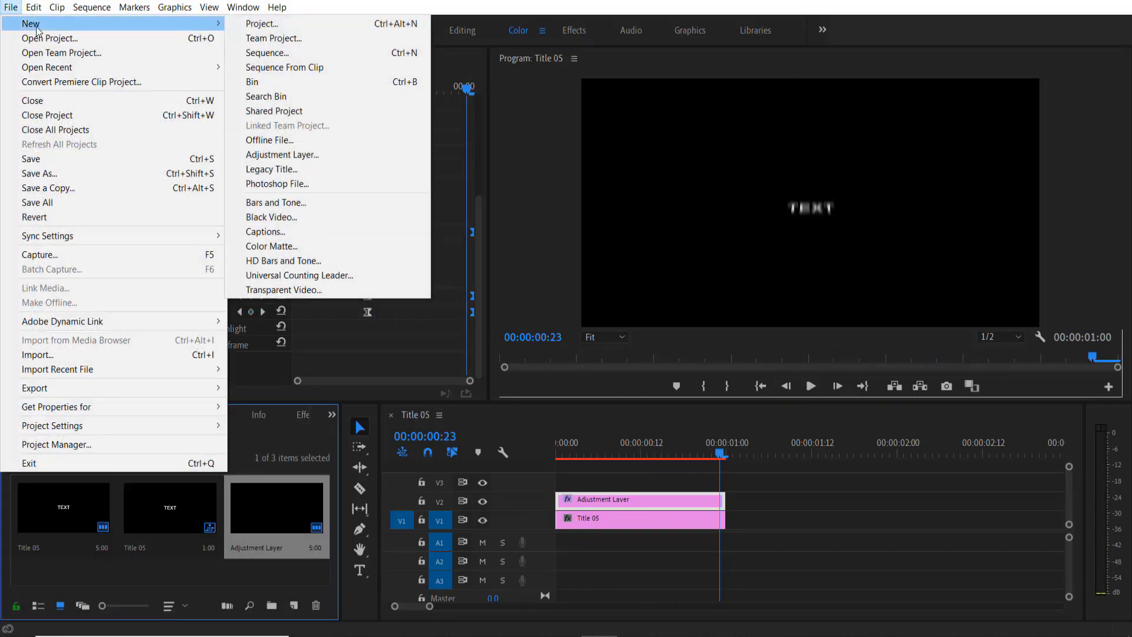
pyautogui.click(303, 170)
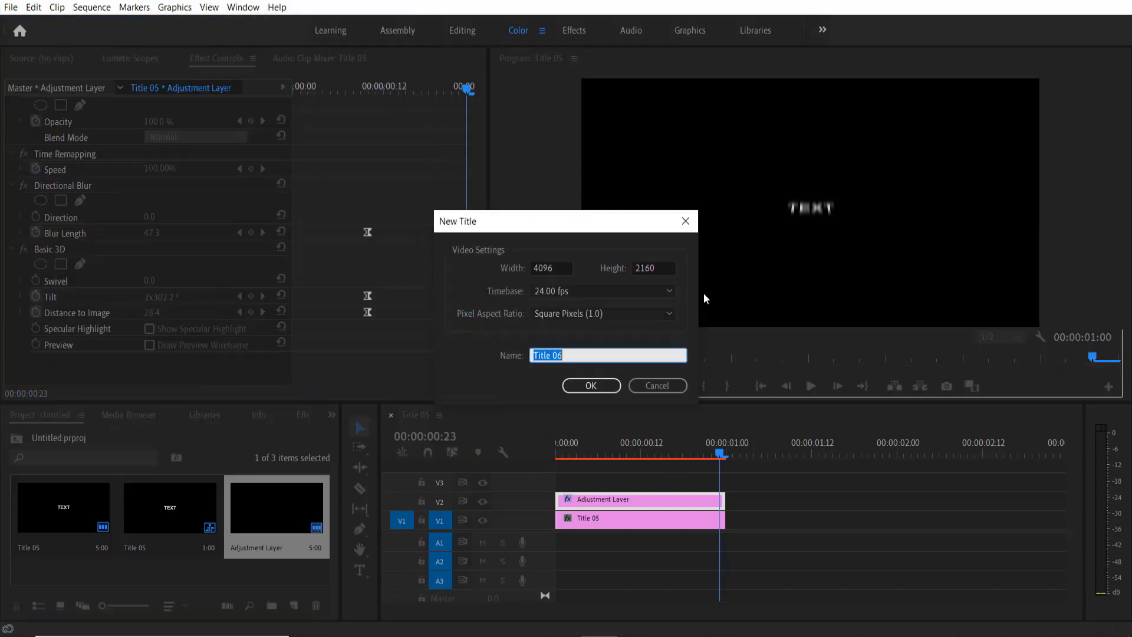
pyautogui.click(603, 390)
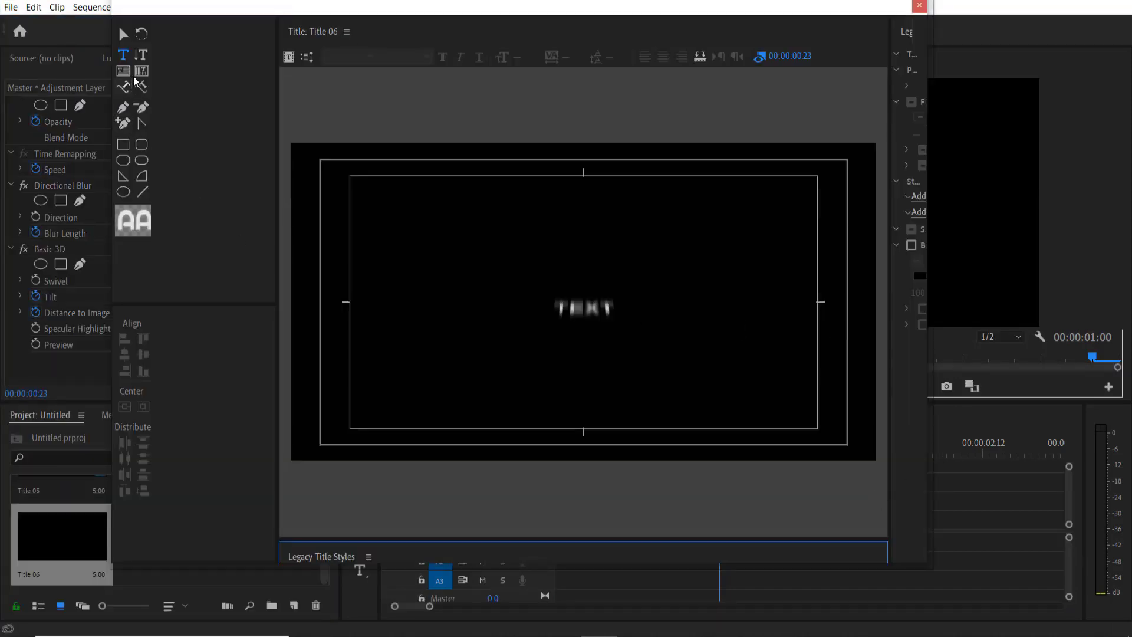
pyautogui.click(556, 304)
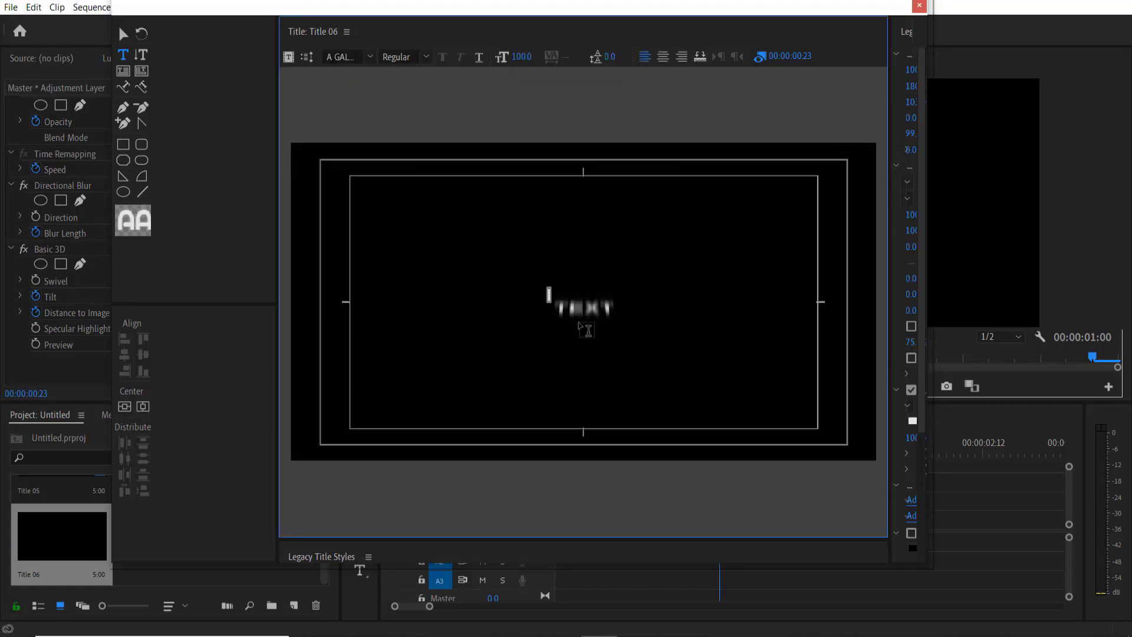
pyautogui.write('GOOD')
# Format GOOD as Arial Bold size 200, centre it horizontally, and close the editor.
pyautogui.click(370, 56)
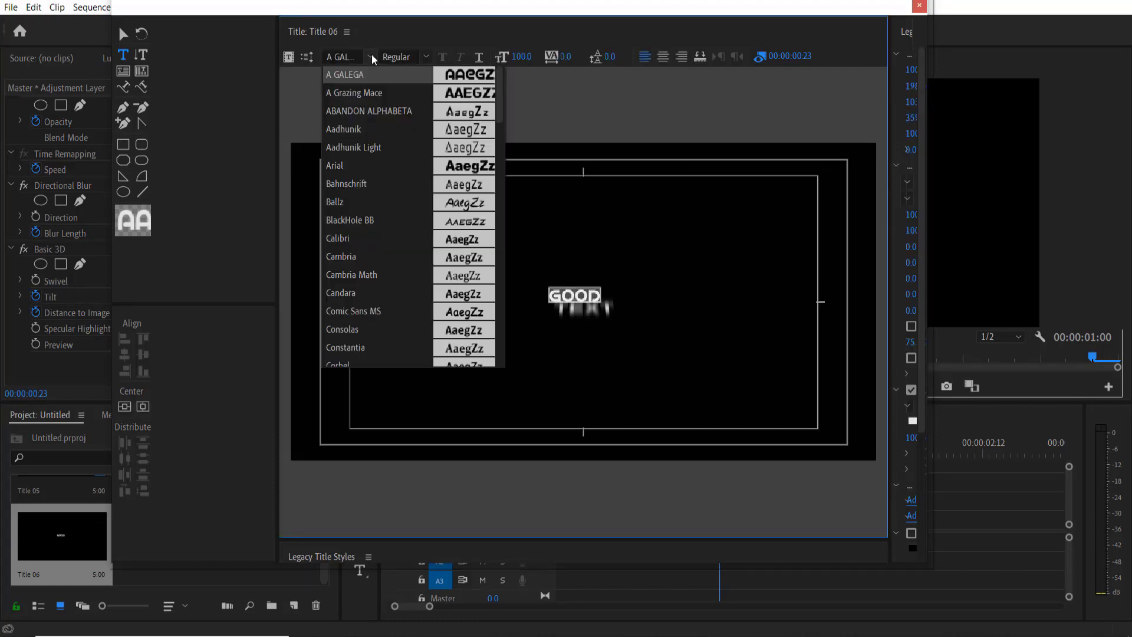
pyautogui.click(357, 164)
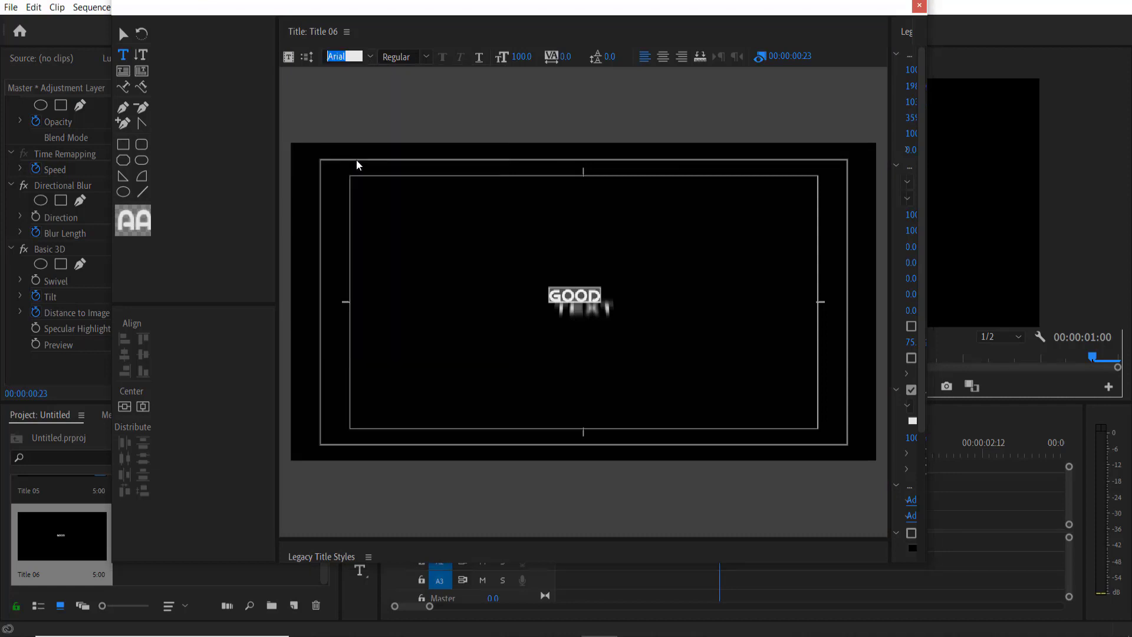
pyautogui.click(426, 56)
pyautogui.click(413, 94)
pyautogui.click(526, 55)
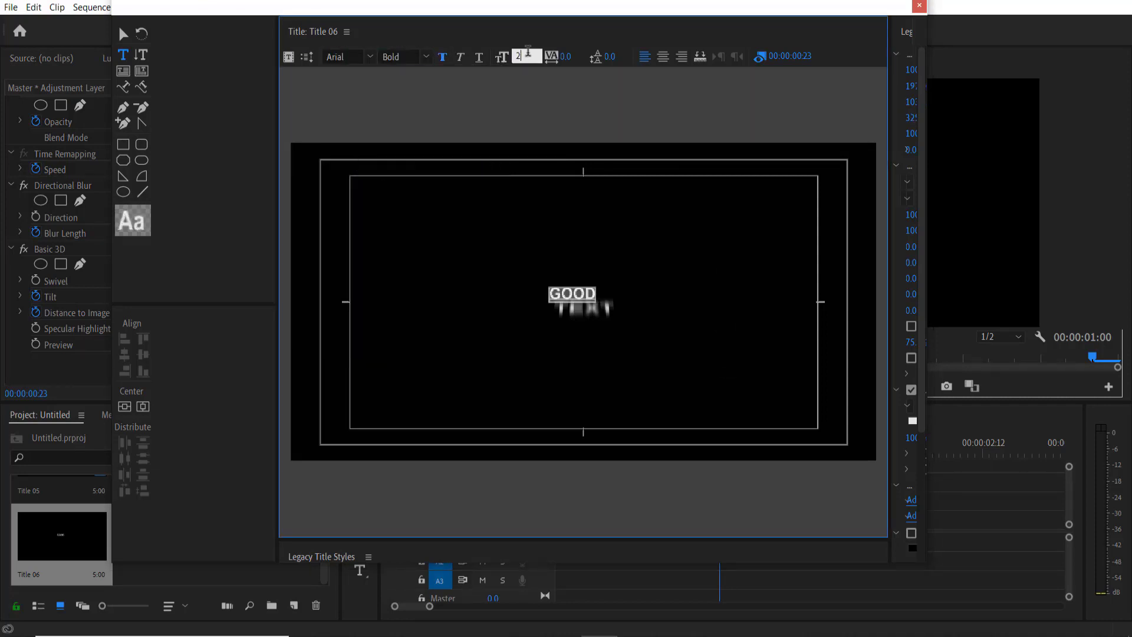
pyautogui.write('2')
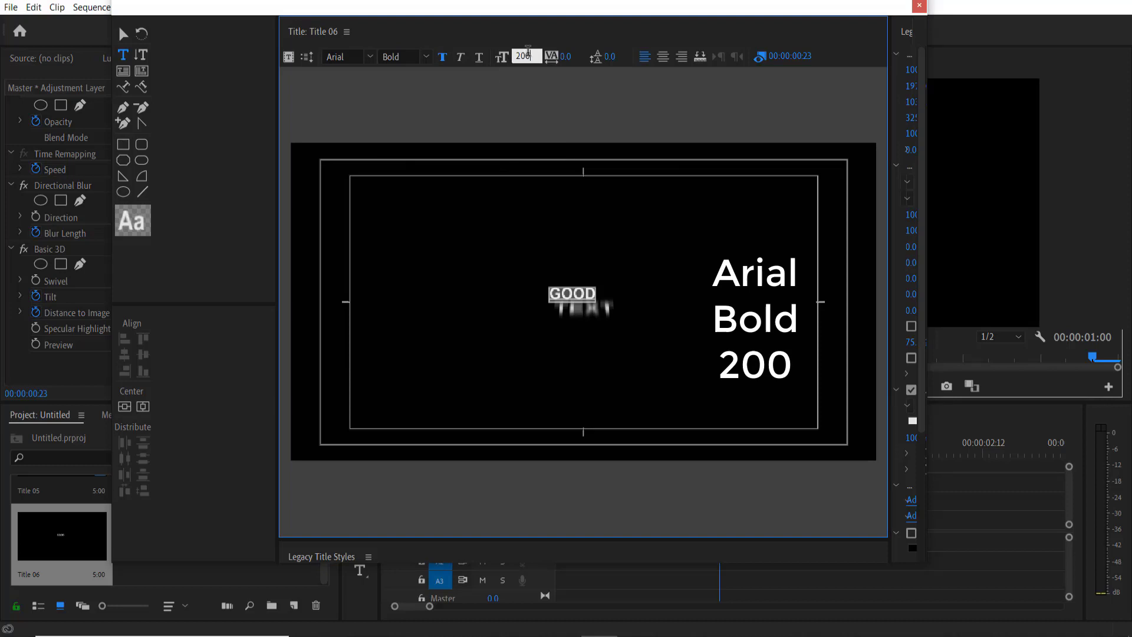
pyautogui.press('Return')
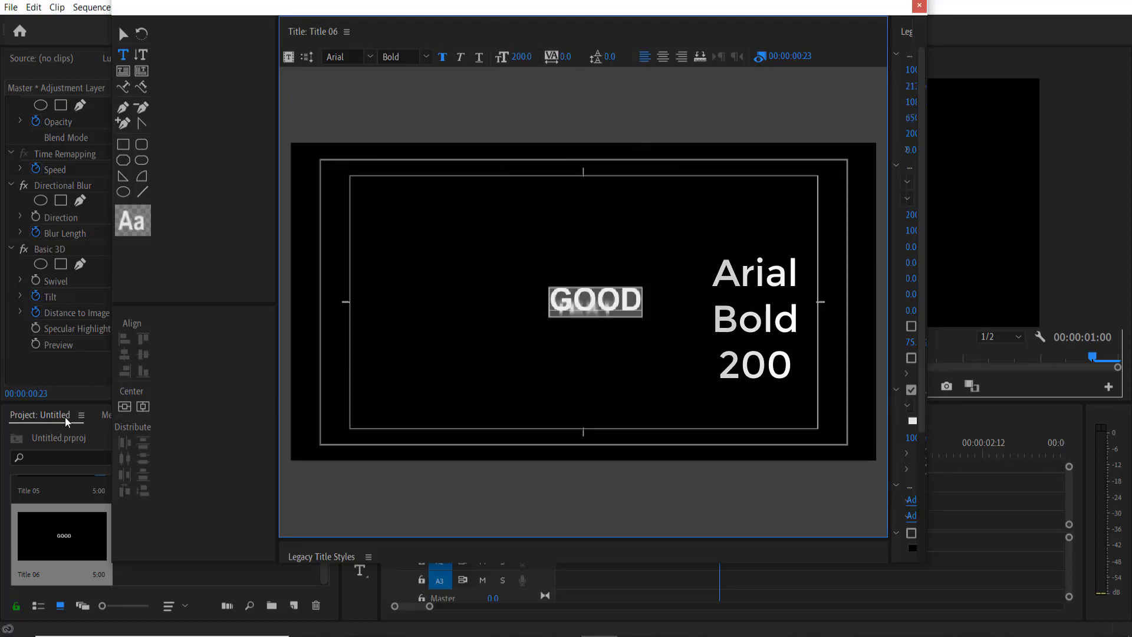
pyautogui.click(143, 408)
pyautogui.click(146, 408)
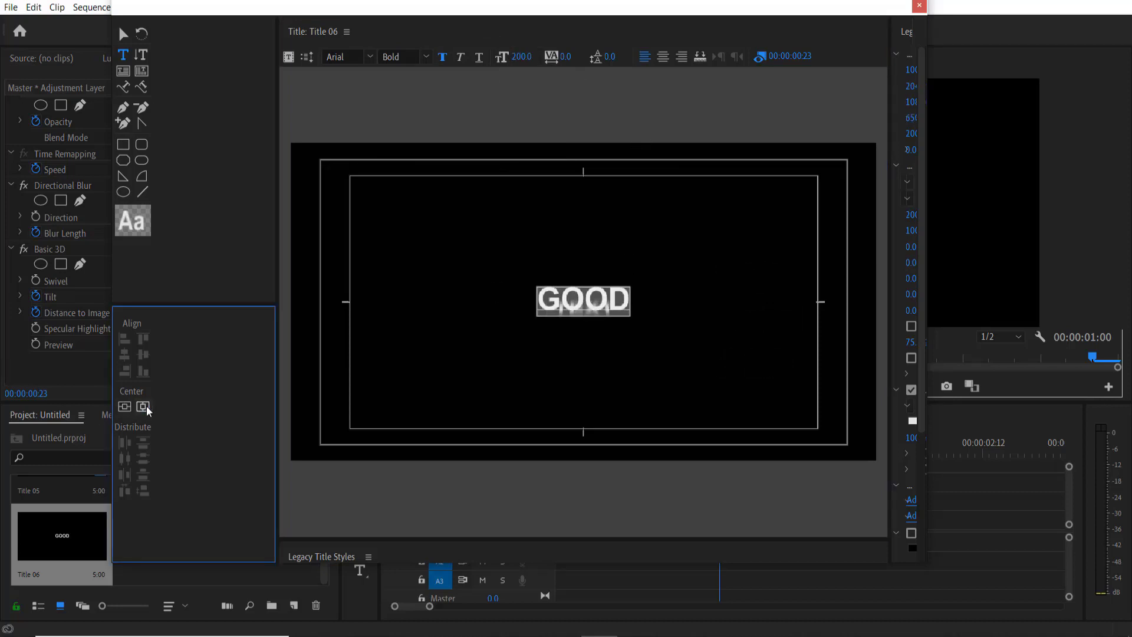
pyautogui.click(918, 6)
# Place Title 06 on V1 after Title 05 and Alt-drag a copy of the Adjustment Layer above it.
pyautogui.moveTo(61, 546); pyautogui.dragTo(95, 552)
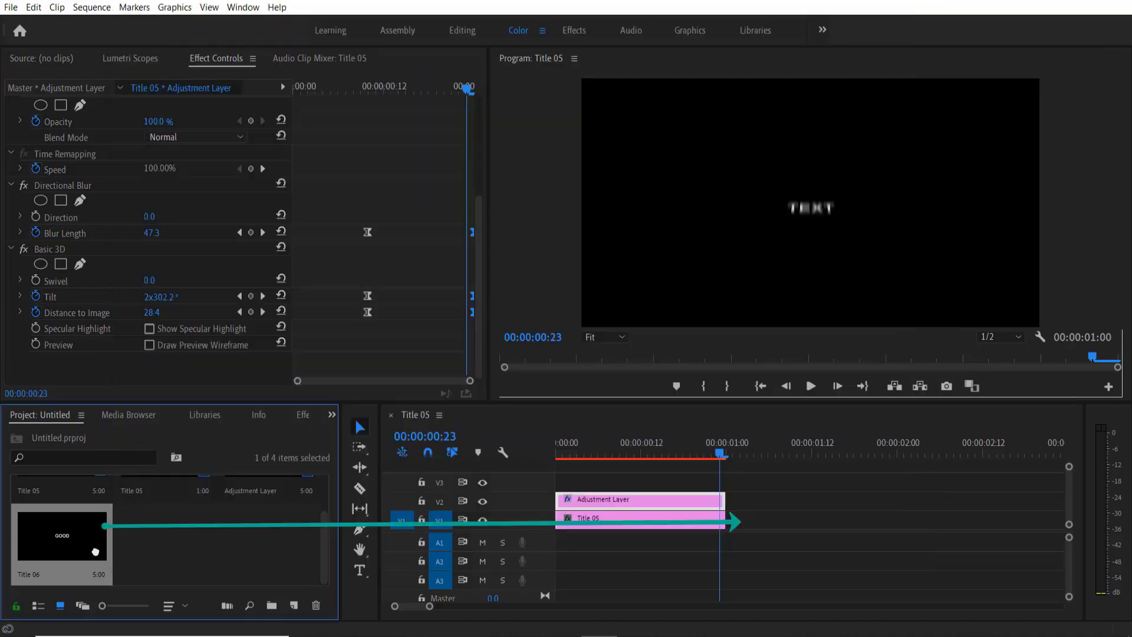
pyautogui.moveTo(745, 573); pyautogui.dragTo(737, 533)
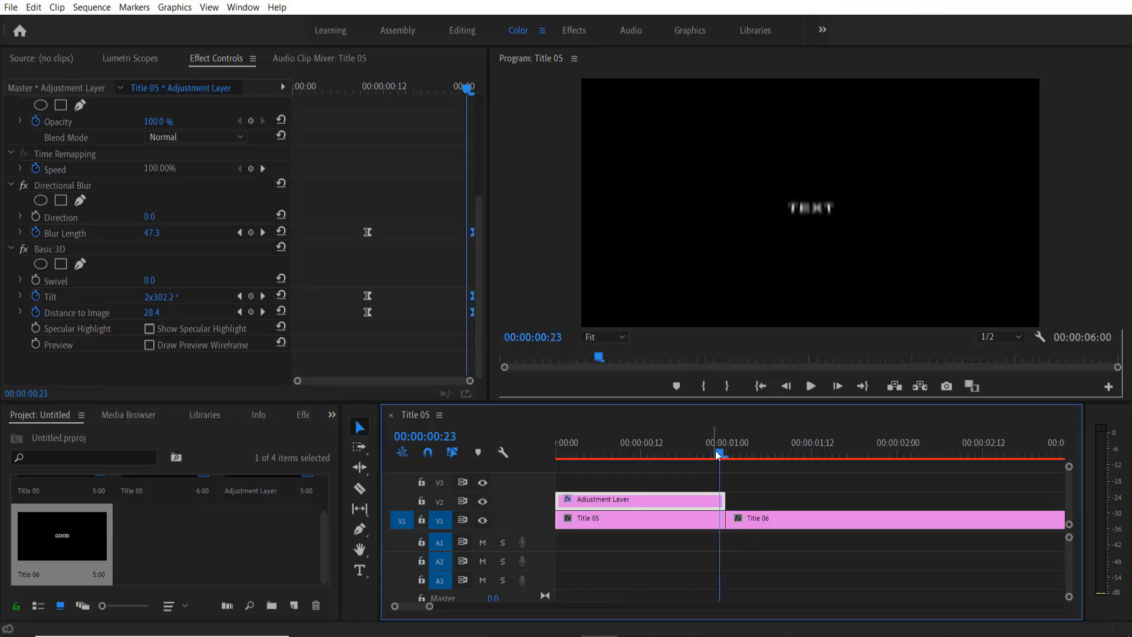
pyautogui.click(665, 500)
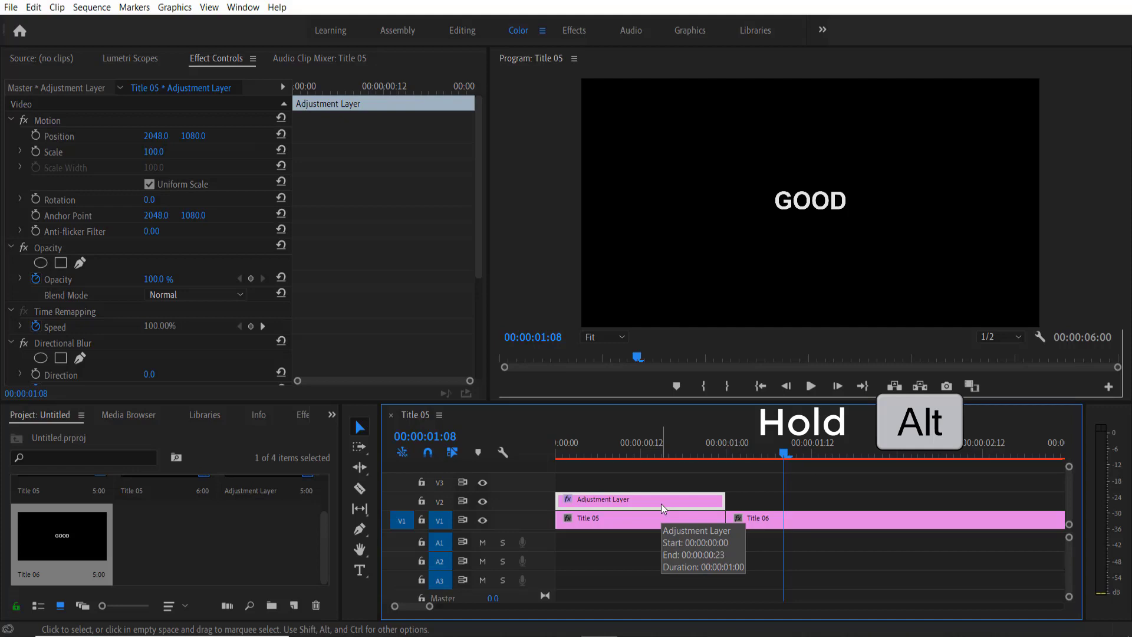
pyautogui.moveTo(634, 500); pyautogui.dragTo(805, 501)
pyautogui.moveTo(774, 455); pyautogui.dragTo(741, 456)
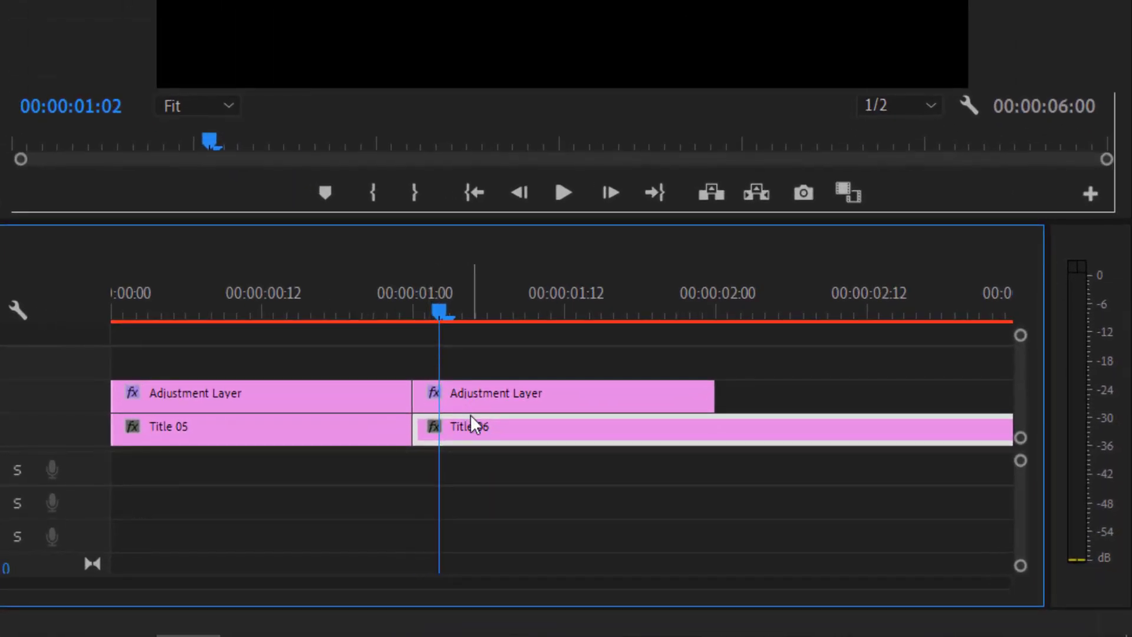
pyautogui.click(469, 401)
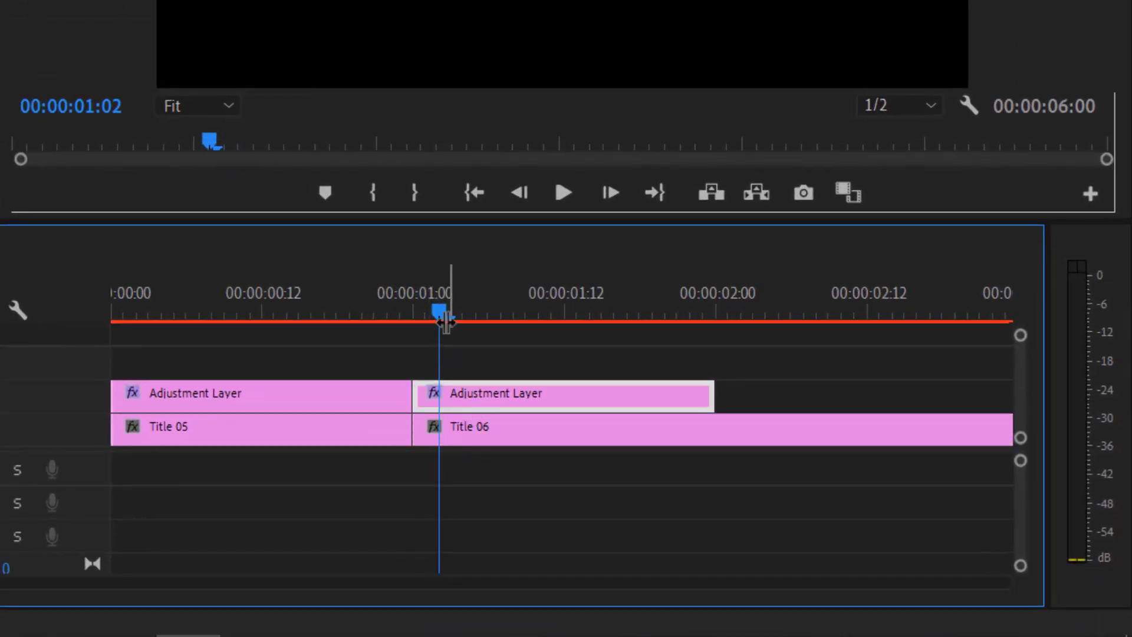
pyautogui.click(414, 329)
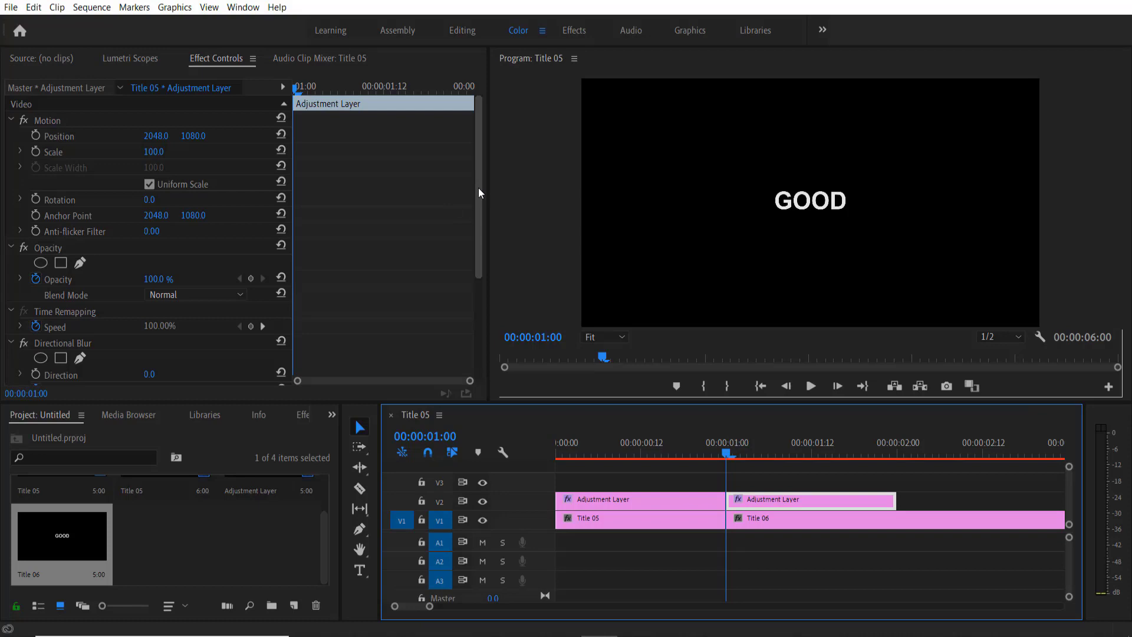
# Move the copied keyframes so the animation starts at 01:00.
pyautogui.moveTo(480, 189); pyautogui.dragTo(480, 325)
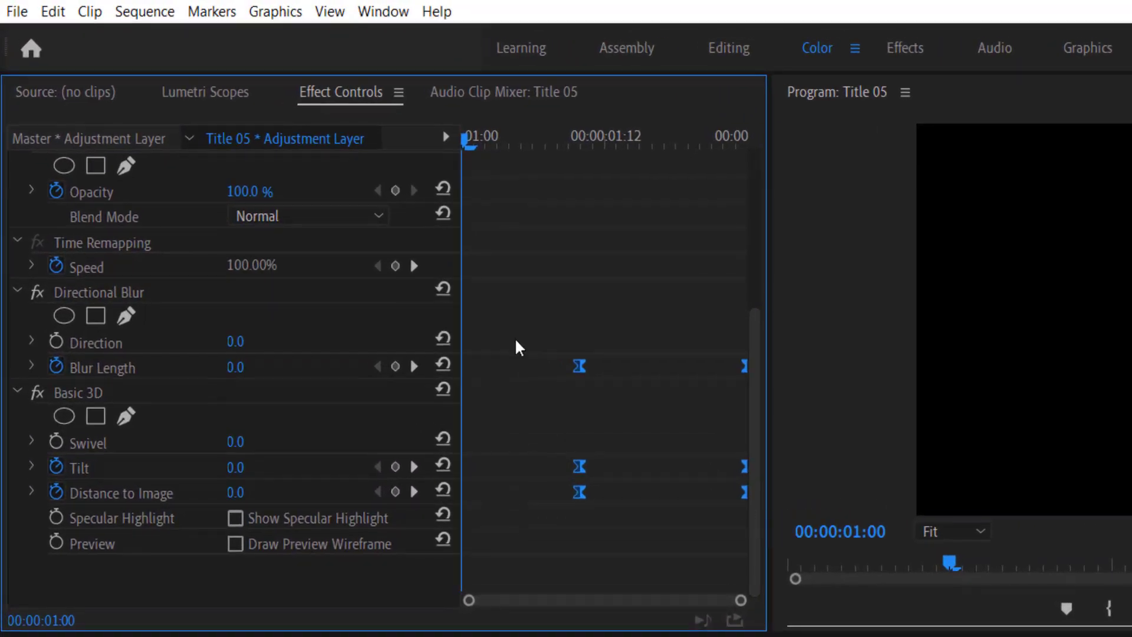
pyautogui.moveTo(576, 367); pyautogui.dragTo(458, 380)
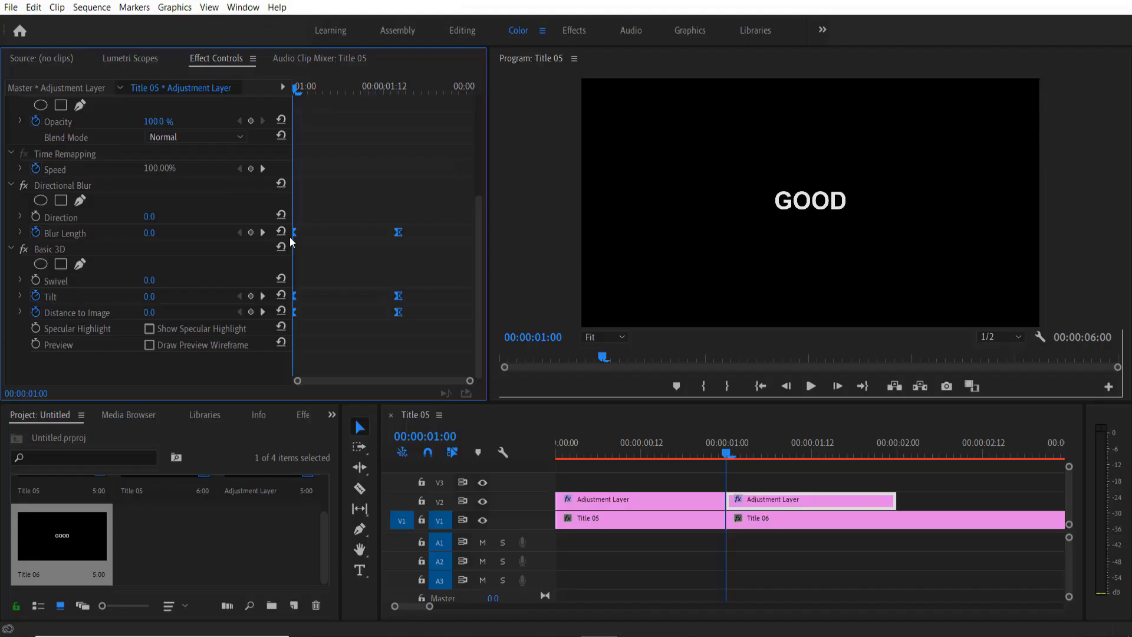
pyautogui.click(298, 236)
# Set the starting Blur Length to 50, Tilt to 3x1.0° and Distance to Image to 30.
pyautogui.click(149, 233)
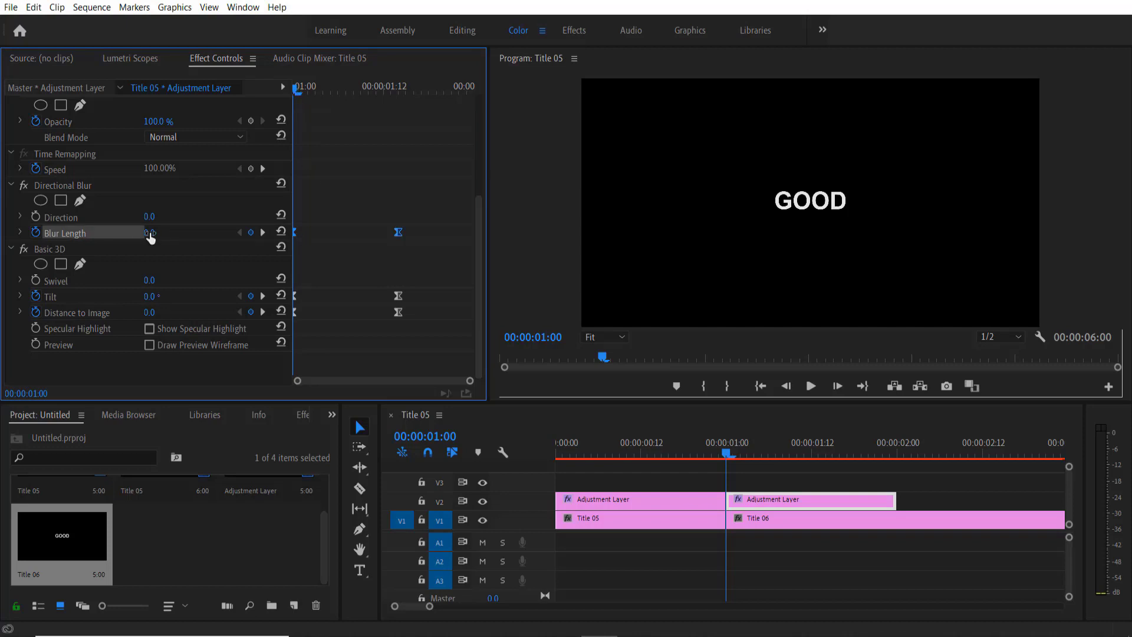
pyautogui.write('5')
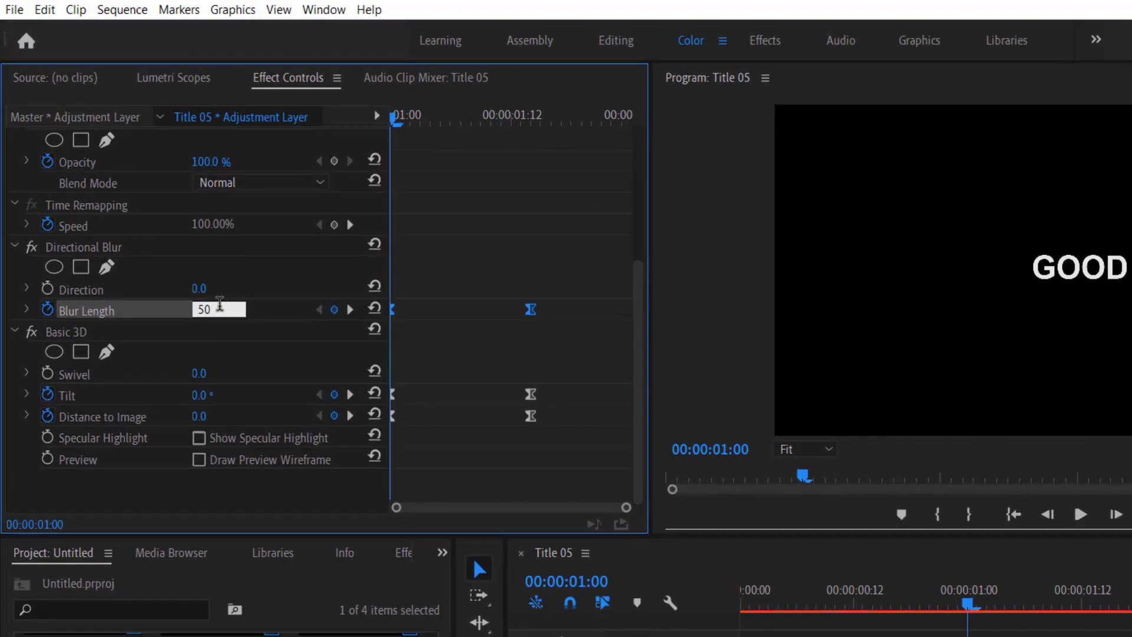
pyautogui.write('0')
pyautogui.press('Return')
pyautogui.moveTo(525, 118); pyautogui.dragTo(529, 134)
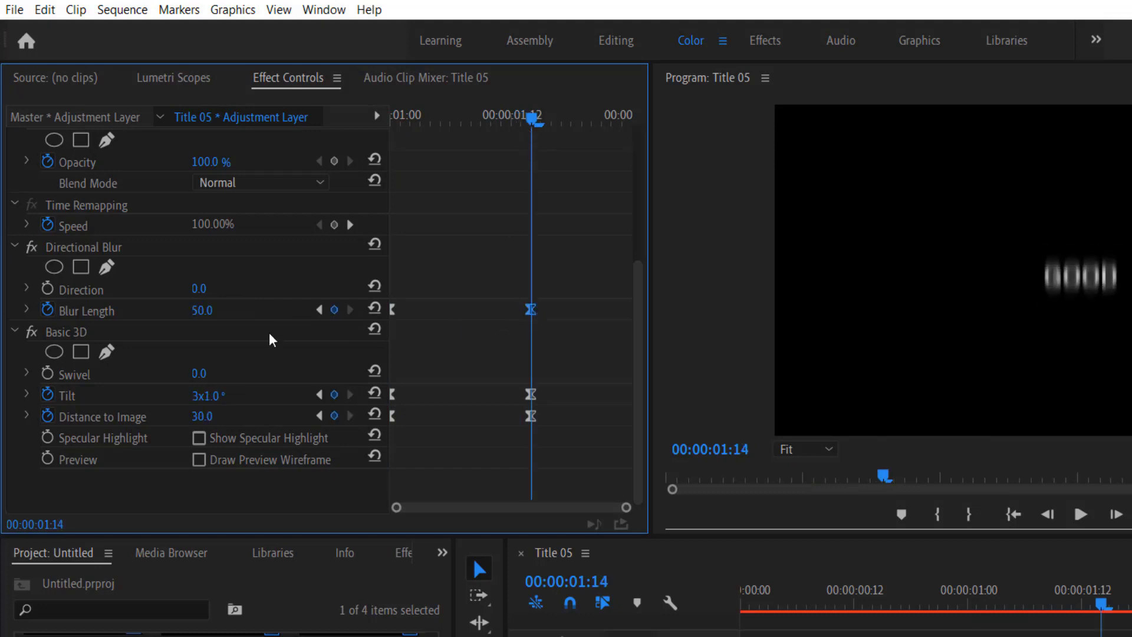
pyautogui.click(203, 310)
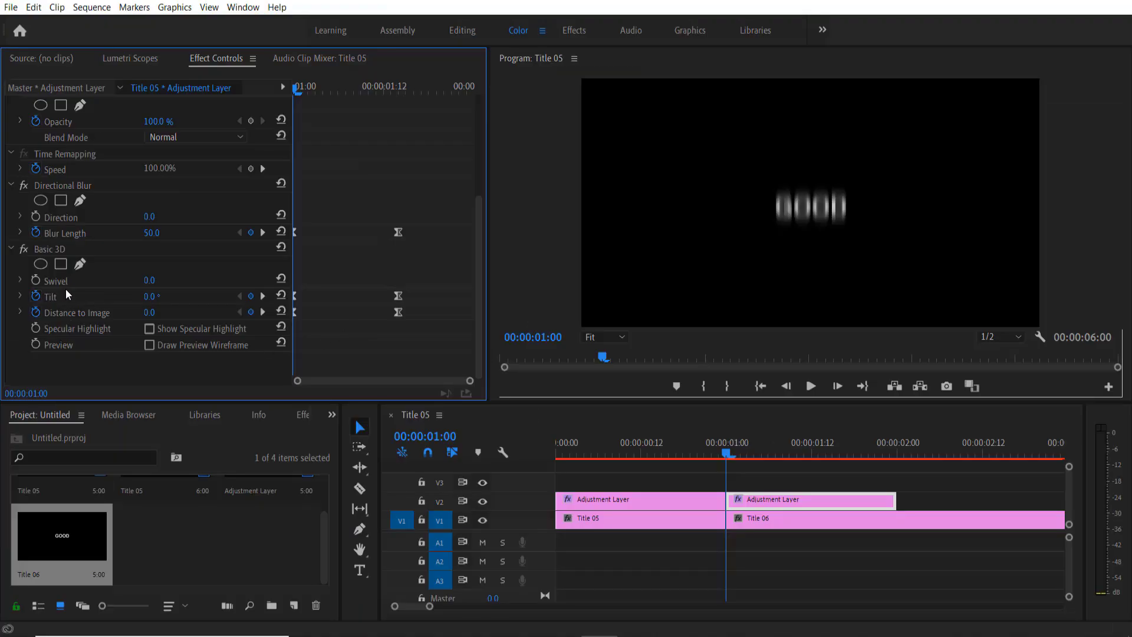
pyautogui.moveTo(152, 297); pyautogui.dragTo(203, 296)
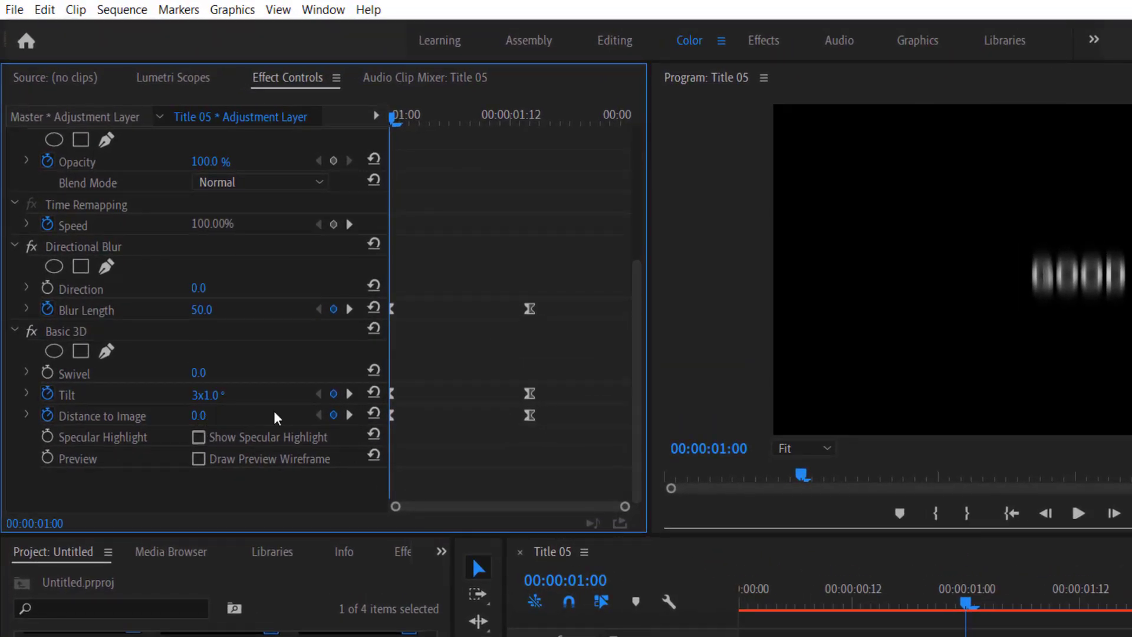
pyautogui.click(201, 416)
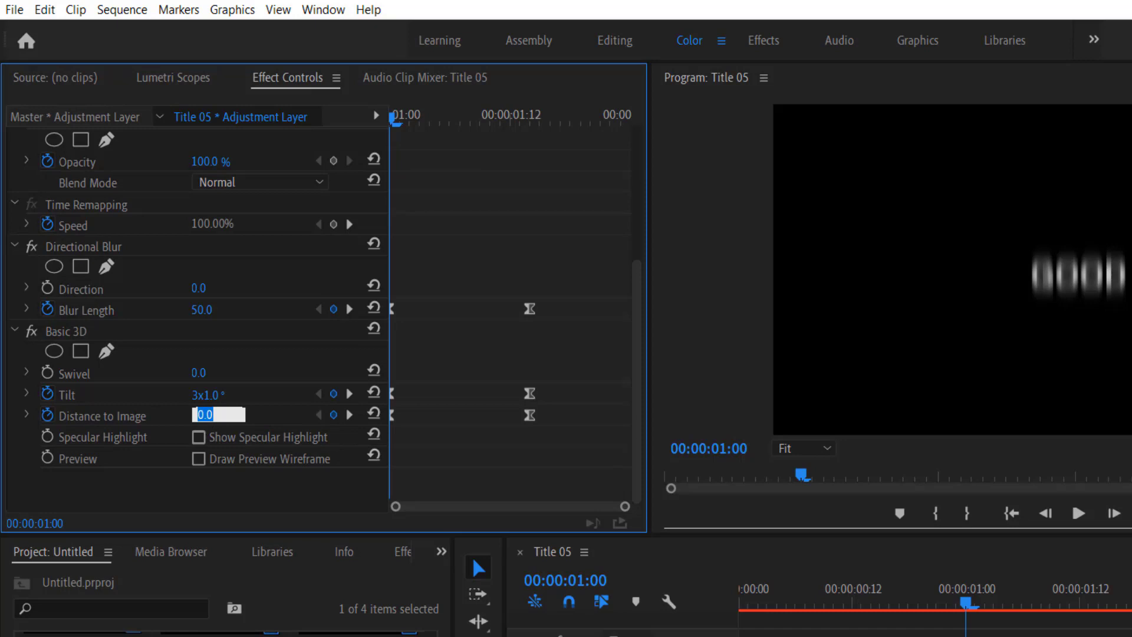
pyautogui.write('30')
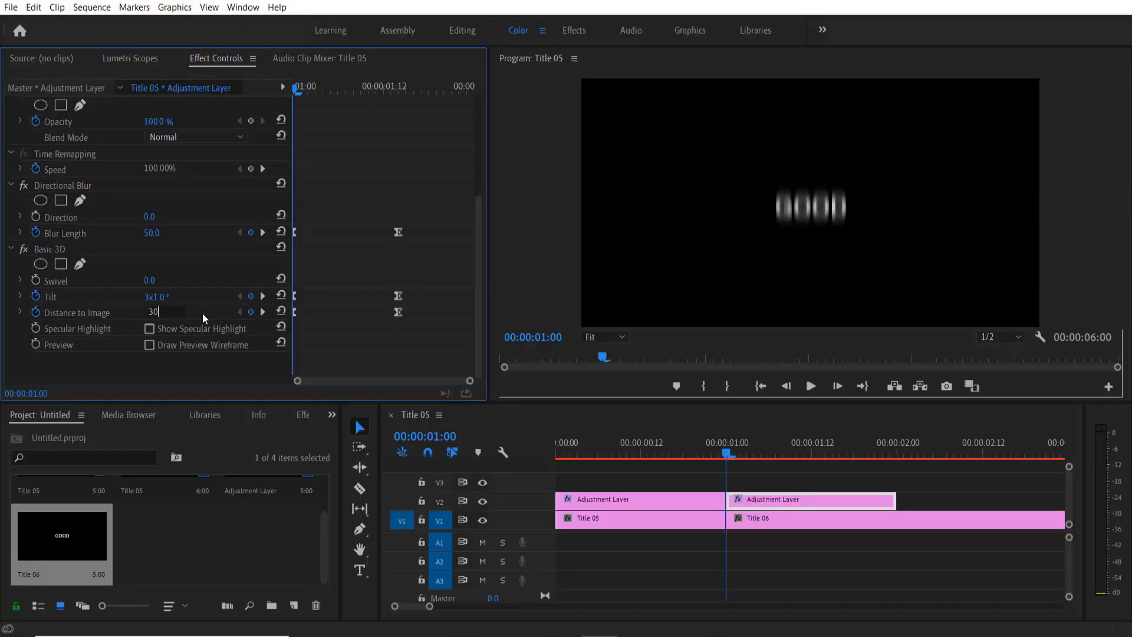
pyautogui.press('Return')
# At the 01:14 end keyframe, set Tilt and Distance to Image to 0.
pyautogui.moveTo(303, 94); pyautogui.dragTo(395, 118)
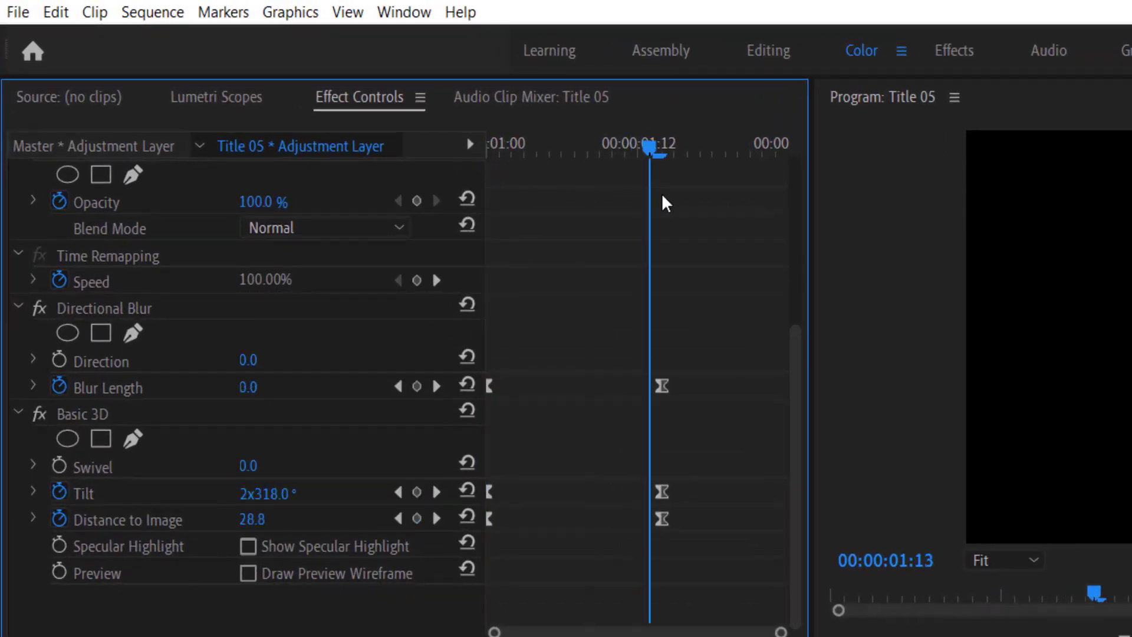
pyautogui.moveTo(662, 196); pyautogui.dragTo(666, 197)
pyautogui.click(282, 486)
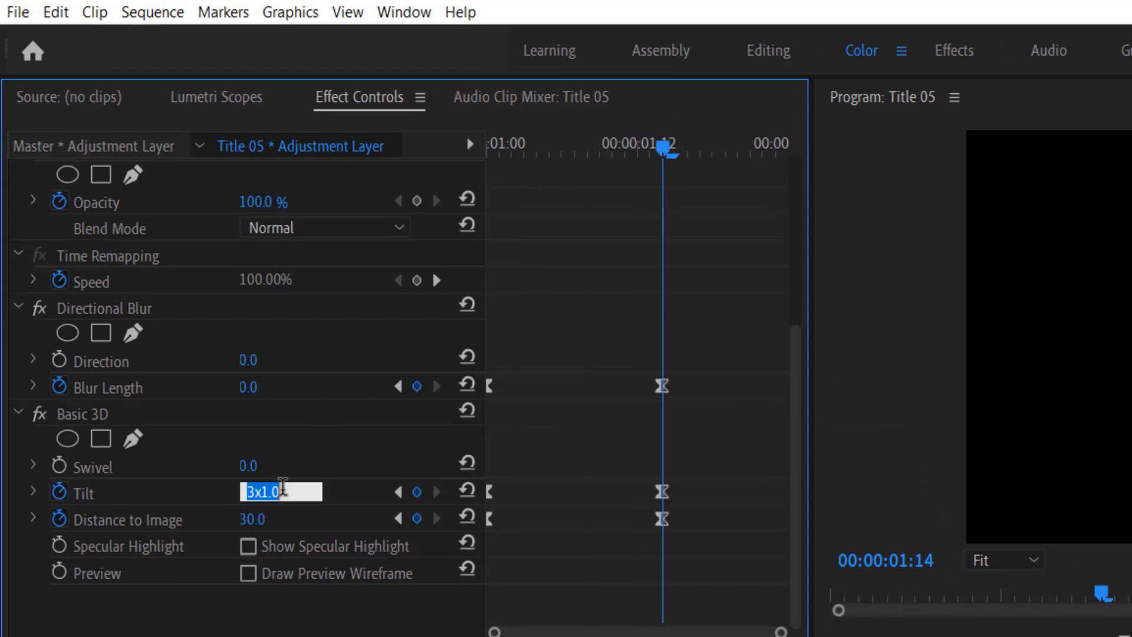
pyautogui.click(249, 520)
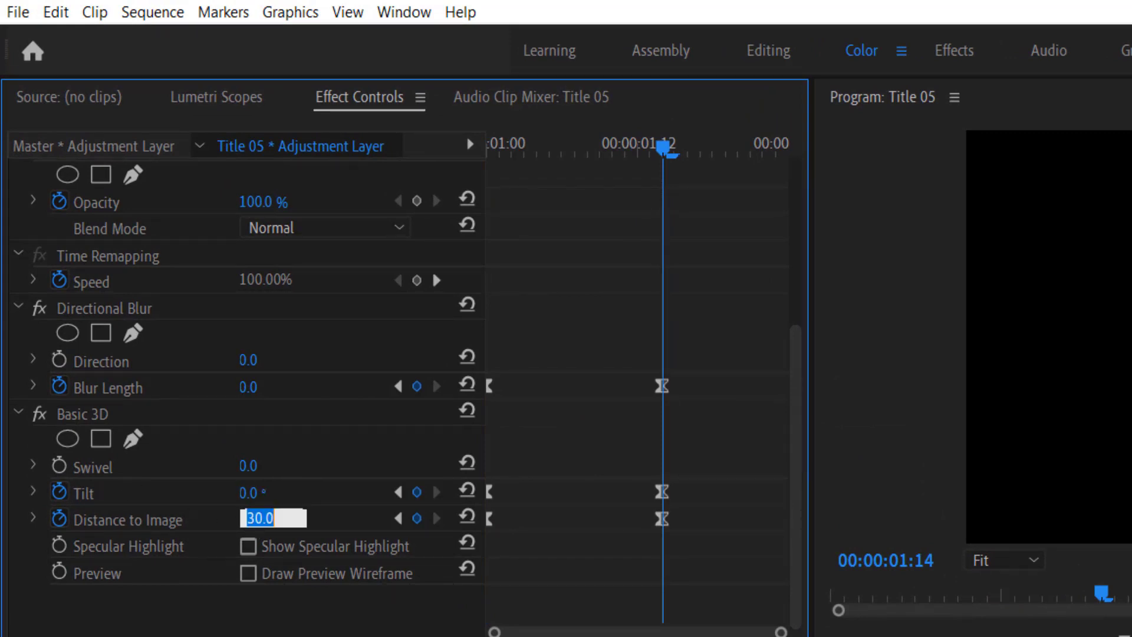
pyautogui.press('Return')
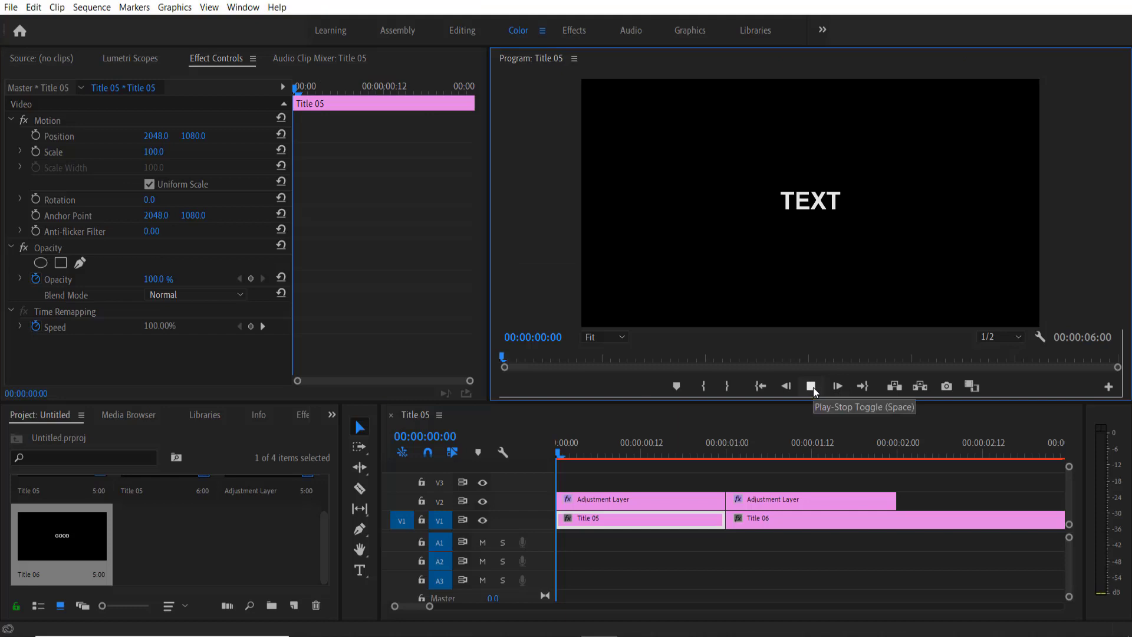
# Play back the TEXT-to-GOOD flip, then return to 00:00:00:00 with the Program monitor maximized.
pyautogui.click(812, 389)
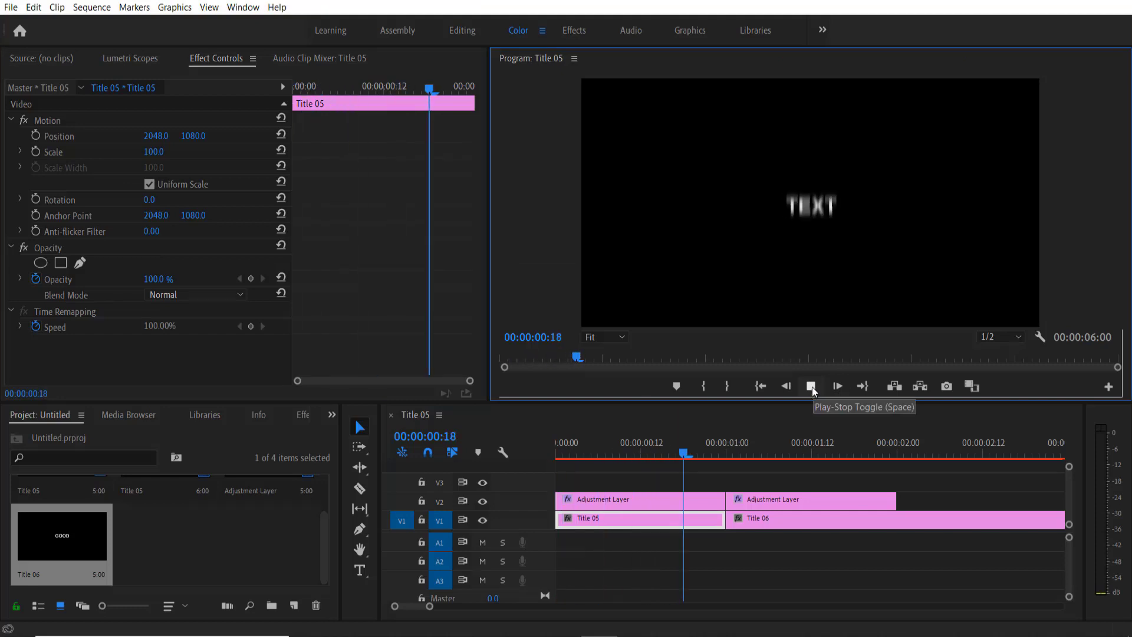
pyautogui.click(811, 387)
pyautogui.click(626, 453)
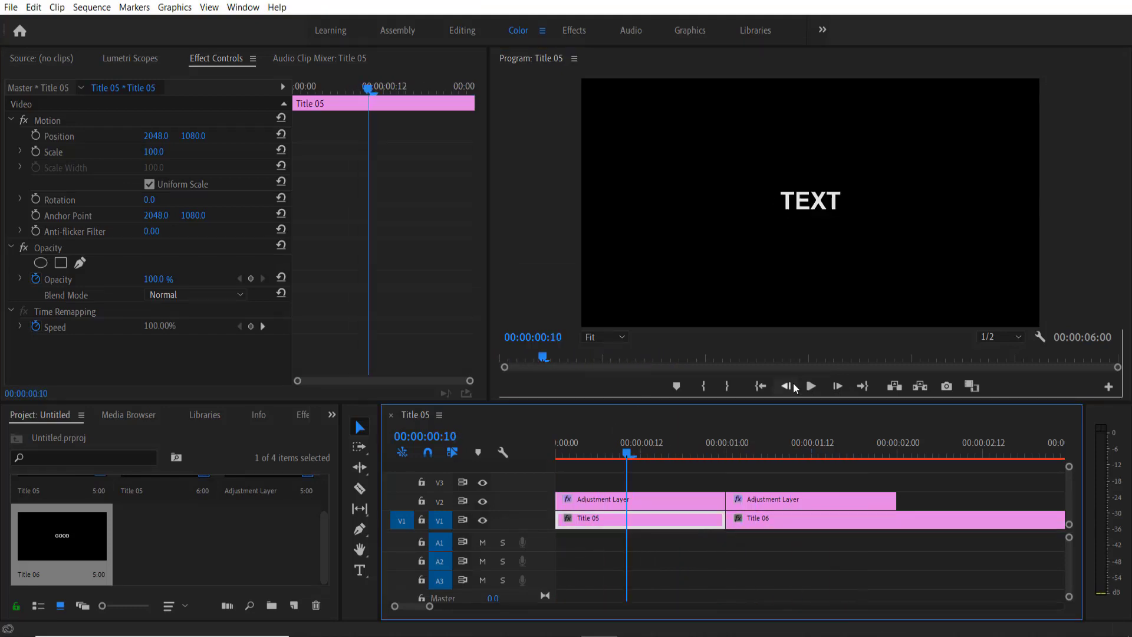
pyautogui.click(812, 386)
pyautogui.press('space')
pyautogui.press('Home')
pyautogui.press('`')
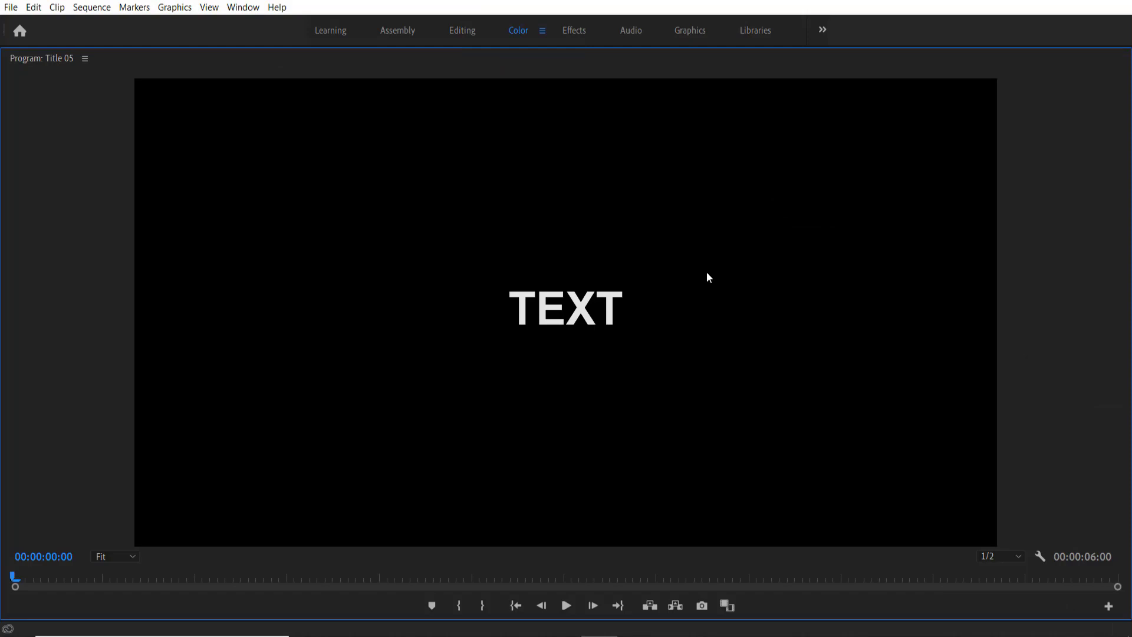